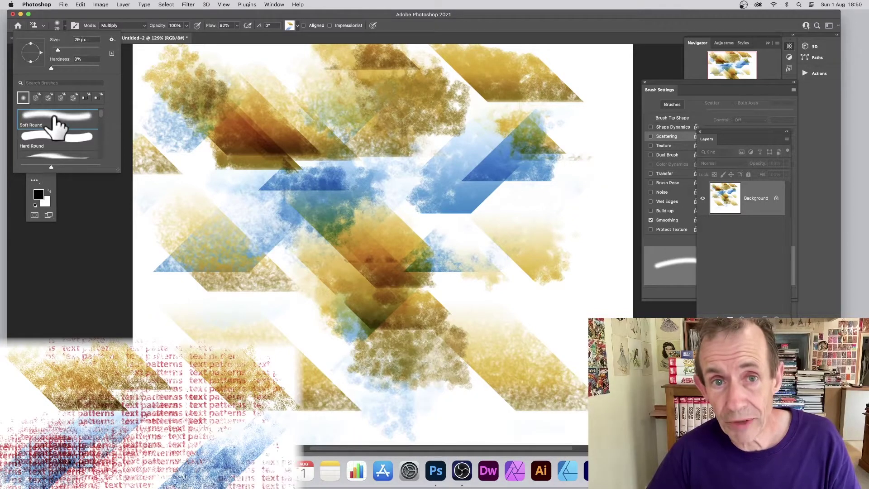
Step: Define the gold-and-blue arrow artwork in the Untitled-1 document as a new pattern, keeping the suggested name
{"action": "left_click", "coordinate": [159, 18]}
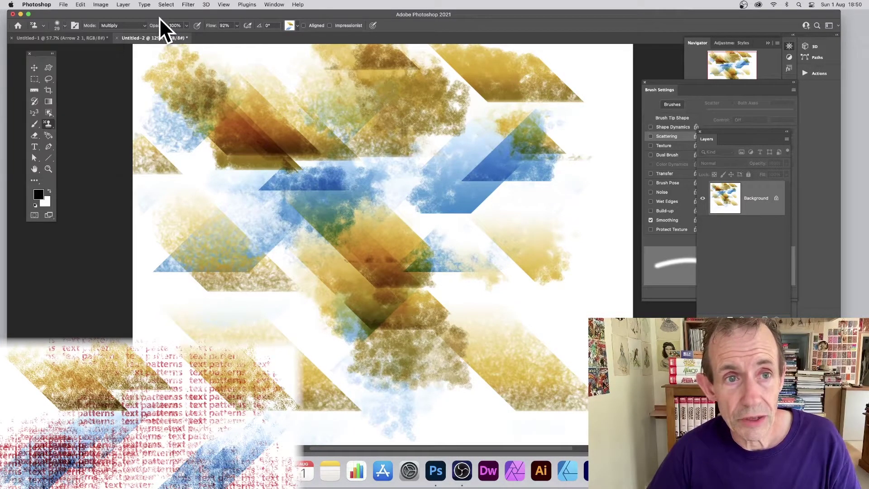
{"action": "left_click", "coordinate": [295, 26]}
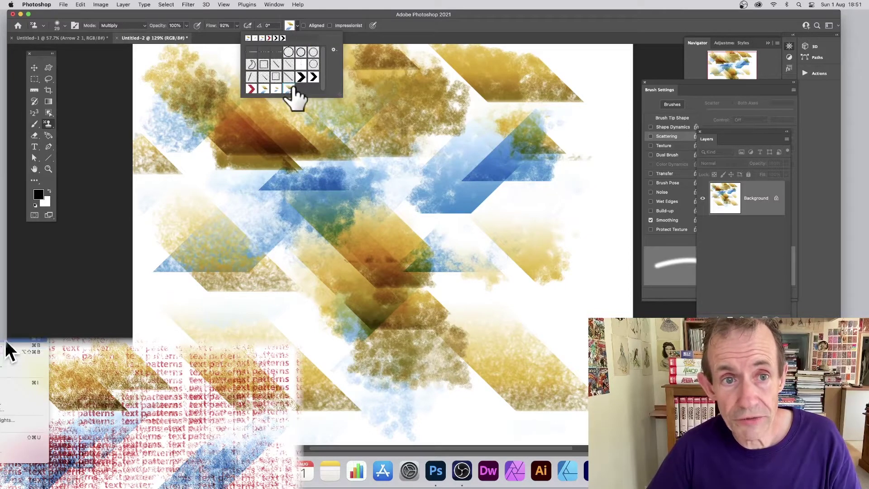
{"action": "left_click", "coordinate": [81, 38]}
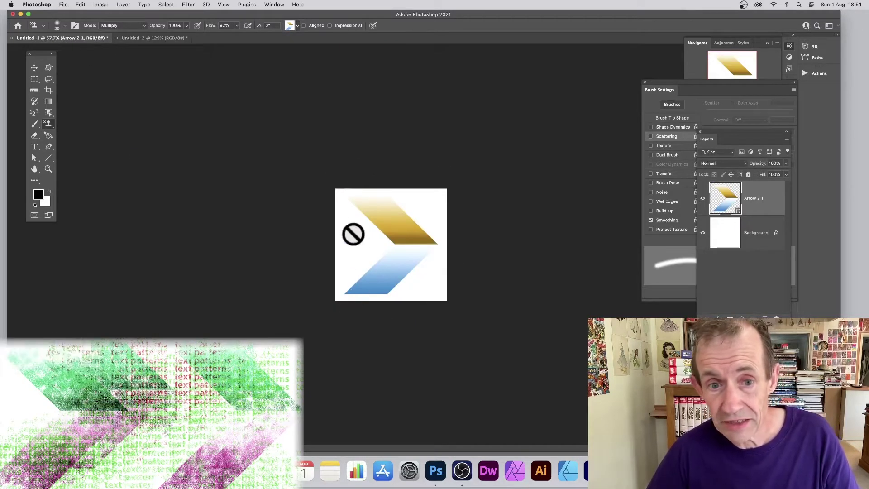
{"action": "left_click", "coordinate": [81, 4]}
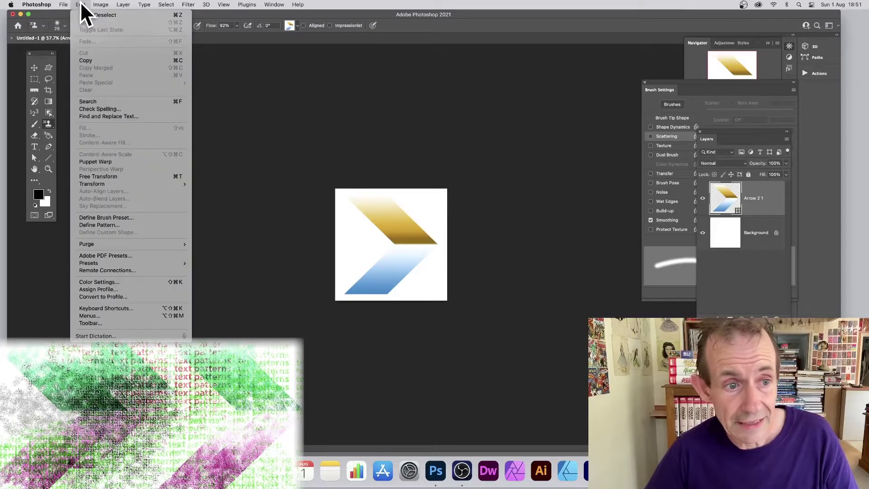
{"action": "left_click", "coordinate": [130, 223]}
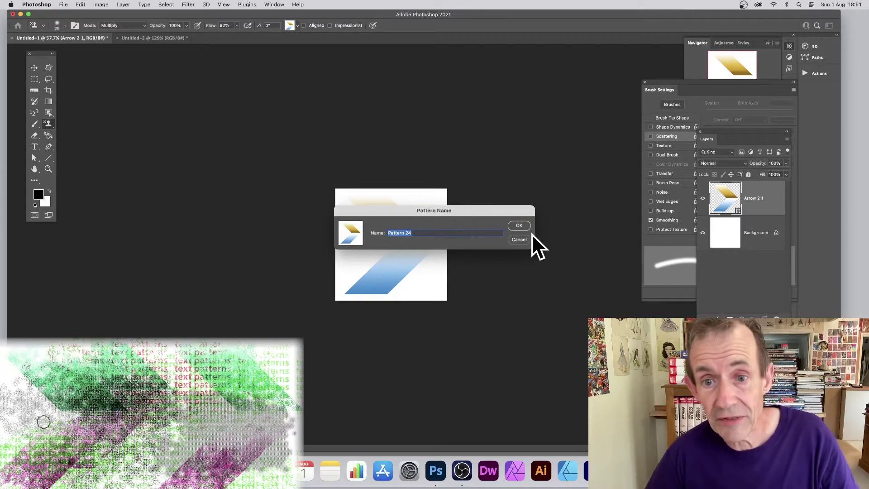
{"action": "left_click", "coordinate": [522, 225]}
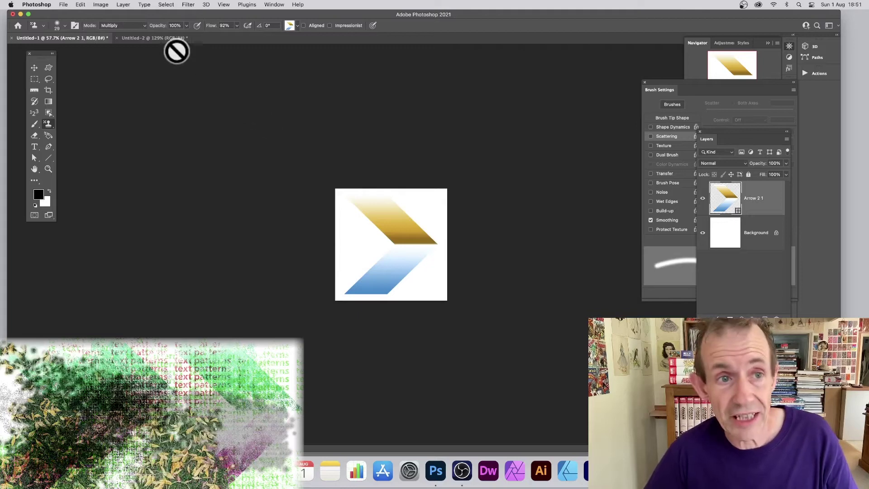
Step: Return to the Untitled-2 document and check the newly added arrow pattern among the pattern presets
{"action": "left_click", "coordinate": [164, 37]}
{"action": "left_click", "coordinate": [297, 26]}
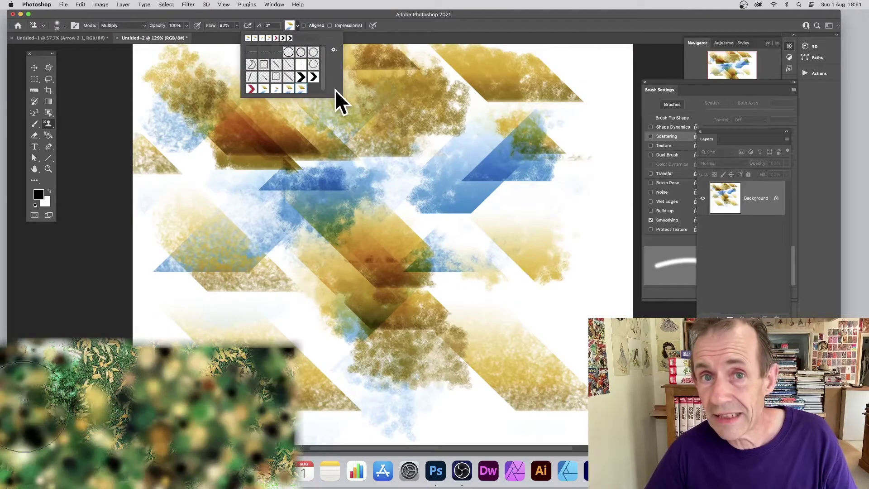
{"action": "left_click", "coordinate": [366, 27]}
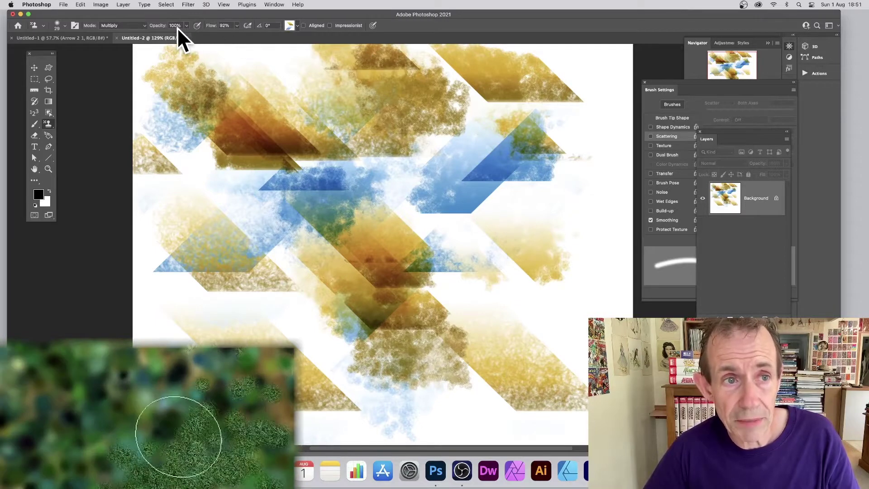
Step: Set the Pattern Stamp blending mode to Normal and clear the canvas to white
{"action": "left_click", "coordinate": [127, 26]}
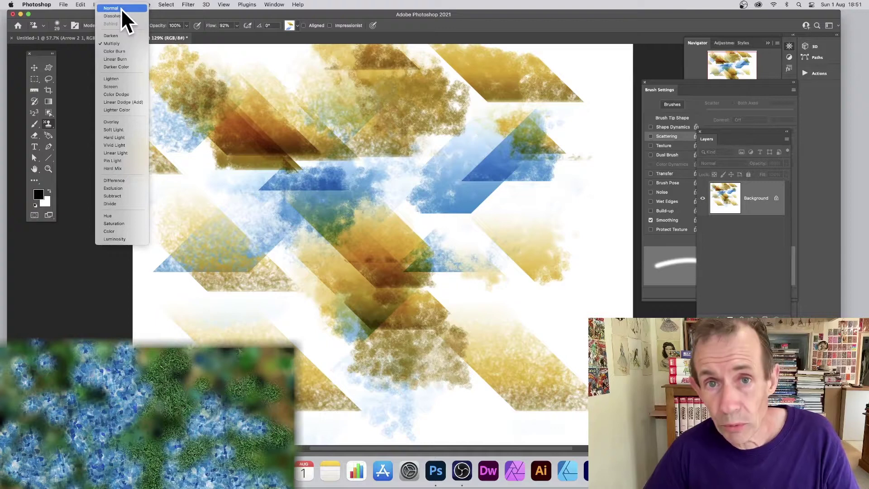
{"action": "left_click", "coordinate": [121, 9]}
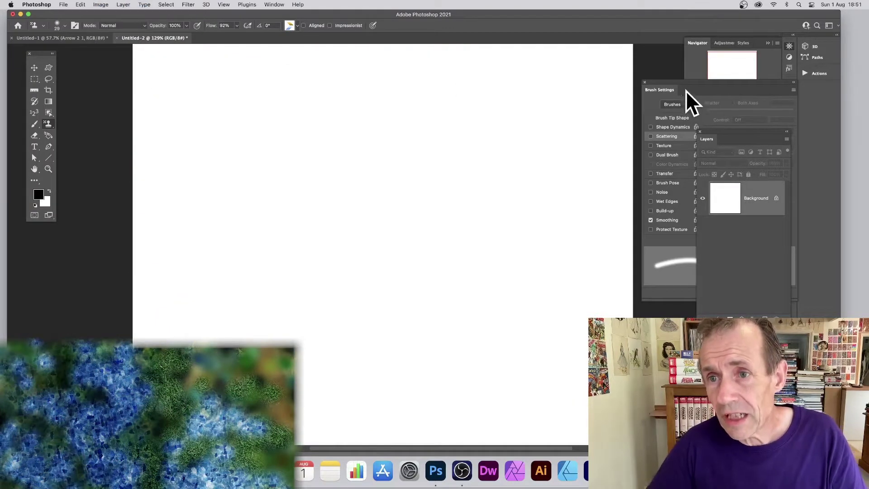
Step: Uncover the Brush Settings and configure the 28 px brush tip with a size of 108 px and spacing of 31%
{"action": "left_click_drag", "start_coordinate": [686, 91], "coordinate": [648, 82]}
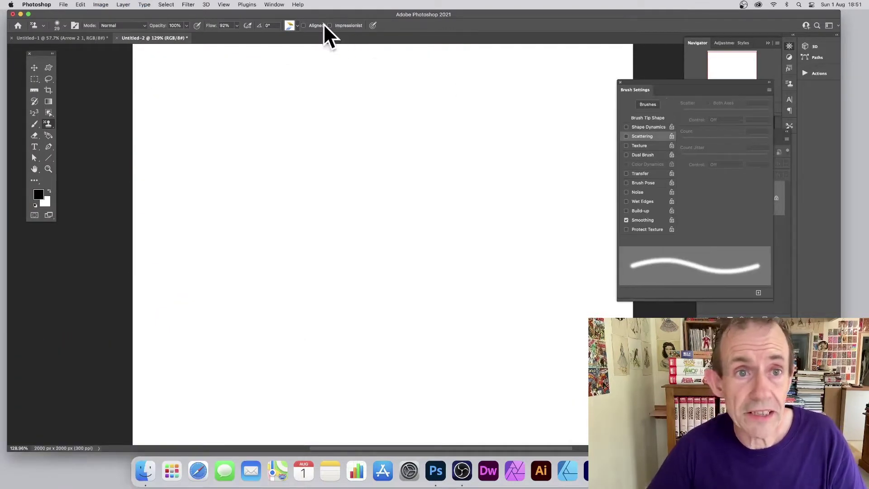
{"action": "left_click", "coordinate": [274, 4]}
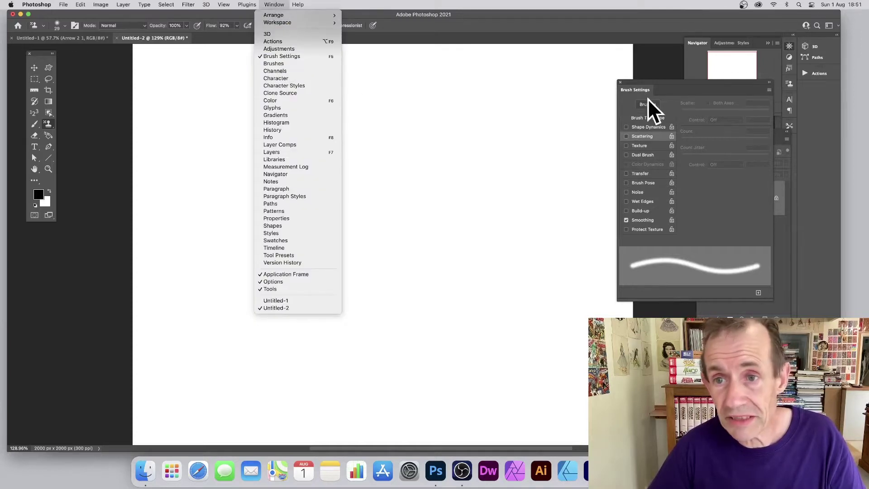
{"action": "left_click", "coordinate": [643, 86]}
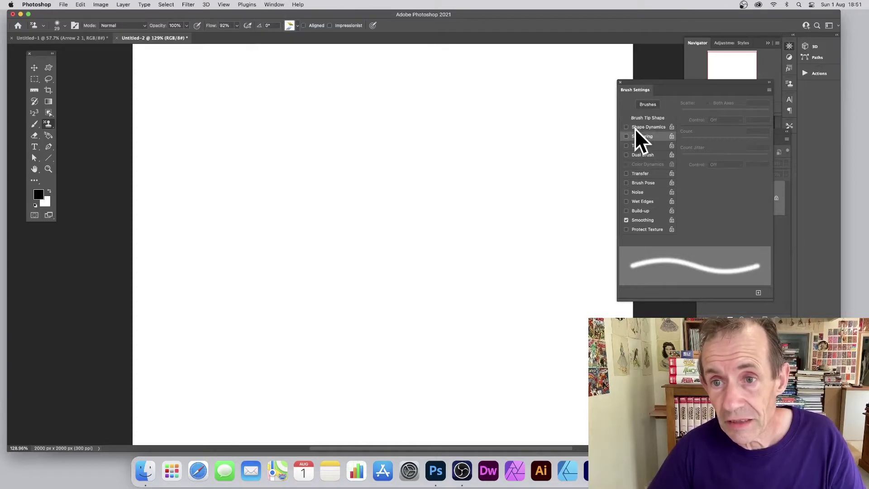
{"action": "left_click", "coordinate": [647, 119]}
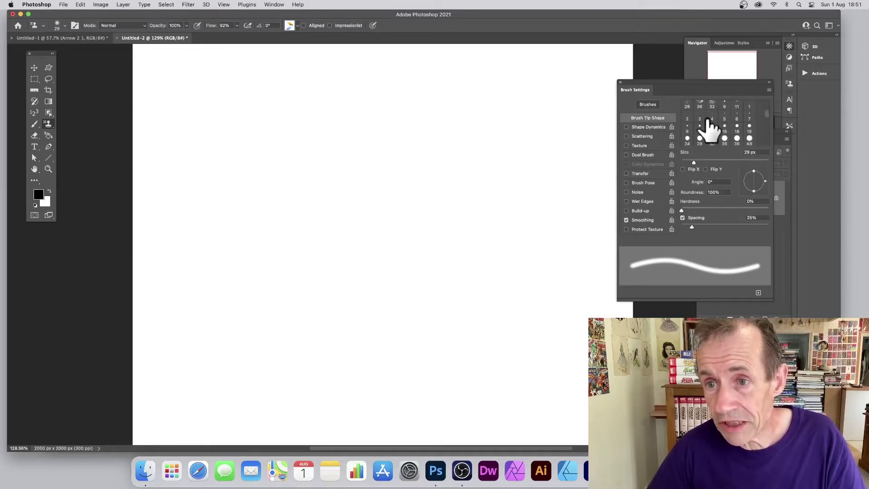
{"action": "left_click", "coordinate": [688, 107]}
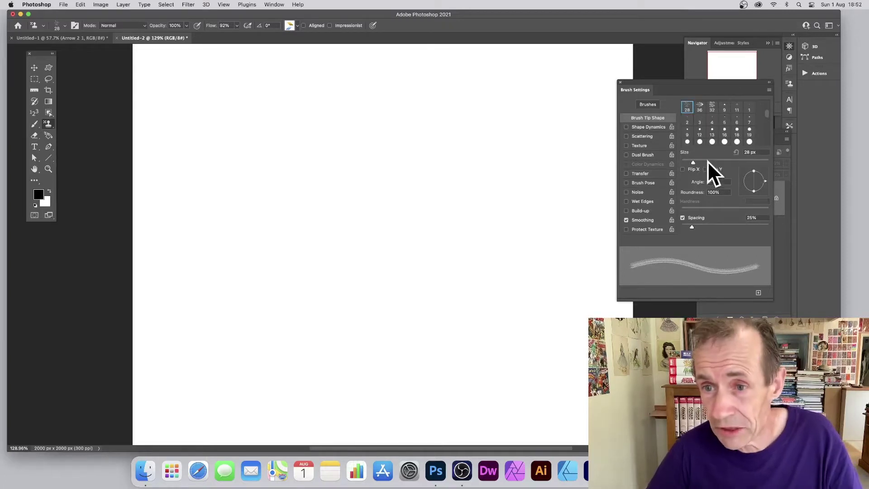
{"action": "left_click_drag", "start_coordinate": [699, 162], "coordinate": [727, 163]}
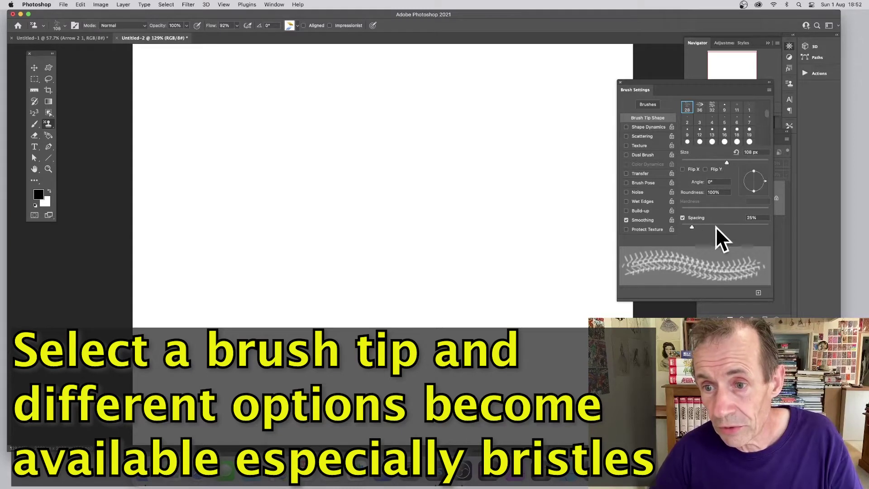
{"action": "left_click_drag", "start_coordinate": [691, 226], "coordinate": [694, 225]}
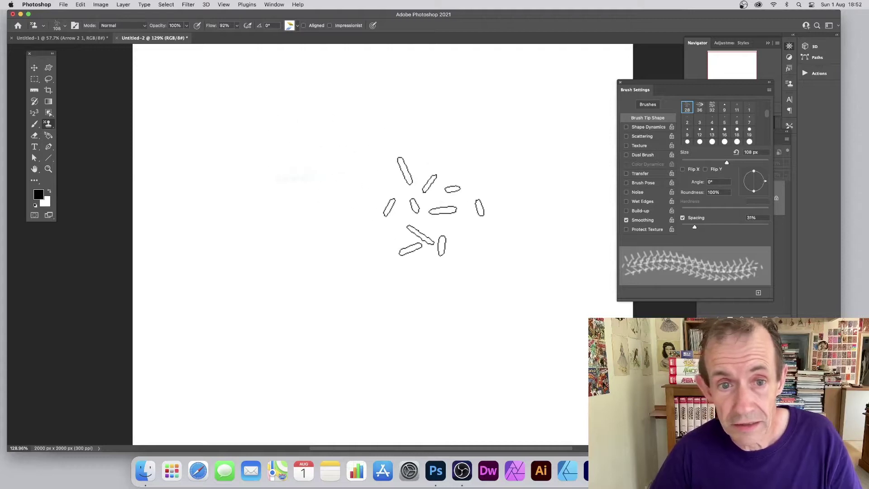
Step: Paint trial strokes of the arrow pattern across the upper canvas with Aligned off, and clear the canvas
{"action": "mouse_move", "coordinate": [434, 206]}
{"action": "left_mouse_down"}
{"action": "mouse_move", "coordinate": [365, 176]}
{"action": "mouse_move", "coordinate": [390, 199]}
{"action": "mouse_move", "coordinate": [506, 202]}
{"action": "mouse_move", "coordinate": [538, 194]}
{"action": "mouse_move", "coordinate": [507, 214]}
{"action": "mouse_move", "coordinate": [459, 165]}
{"action": "mouse_move", "coordinate": [545, 116]}
{"action": "mouse_move", "coordinate": [511, 156]}
{"action": "left_mouse_up"}
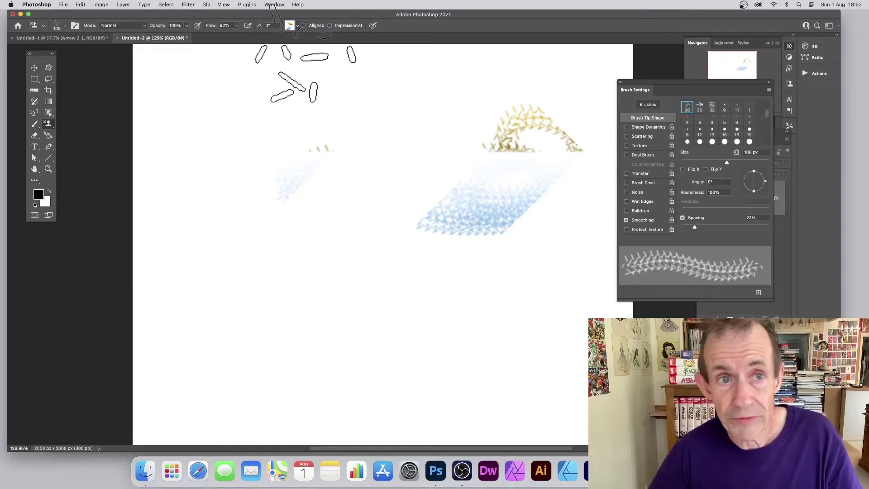
{"action": "left_click", "coordinate": [79, 38]}
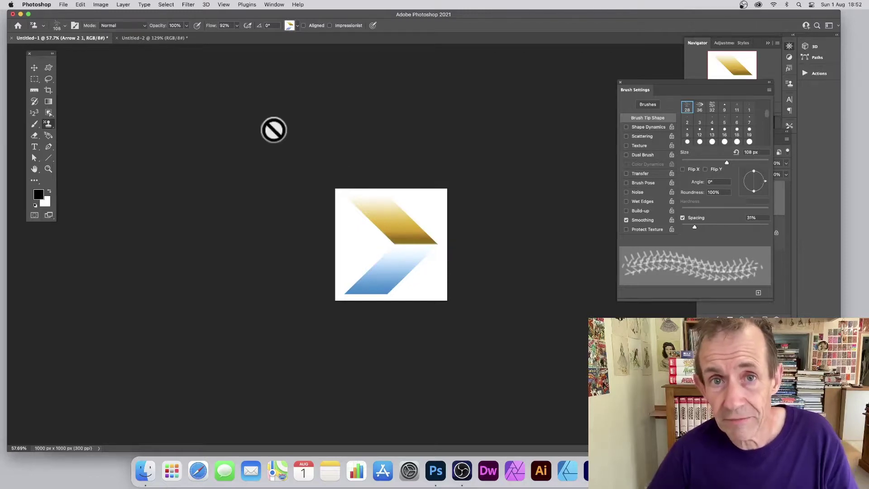
{"action": "left_click", "coordinate": [81, 5]}
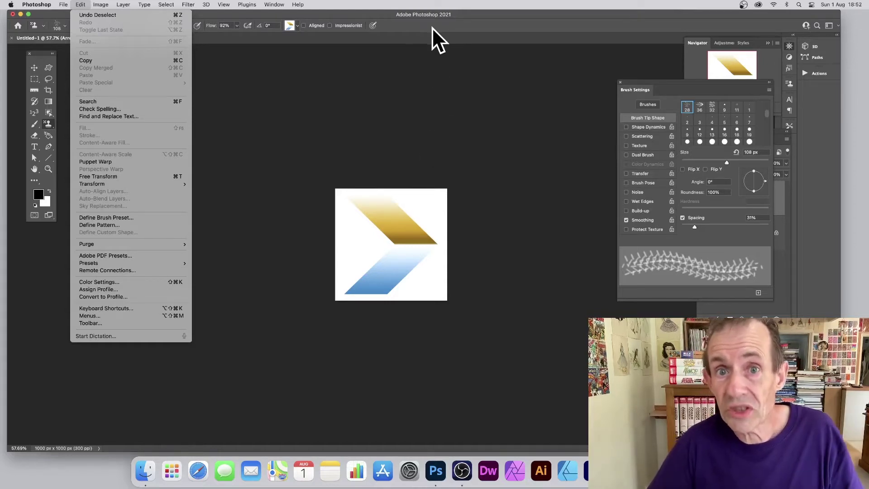
{"action": "key", "text": "Escape"}
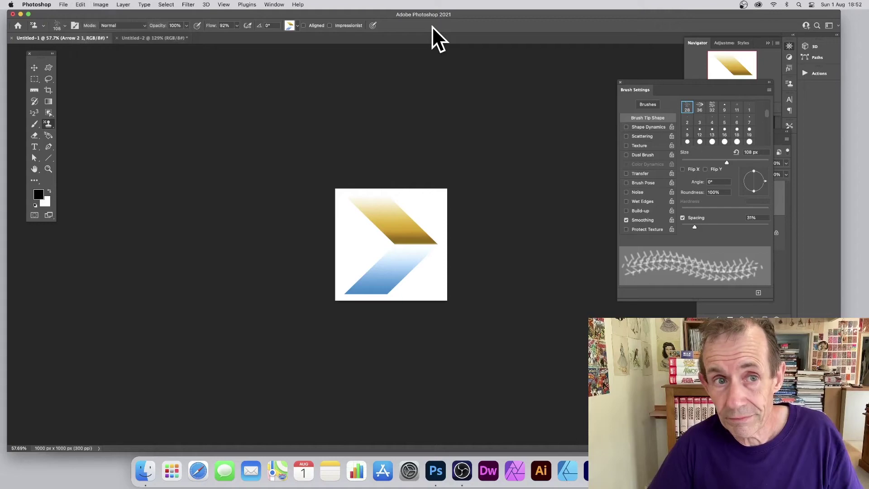
{"action": "left_click", "coordinate": [141, 35]}
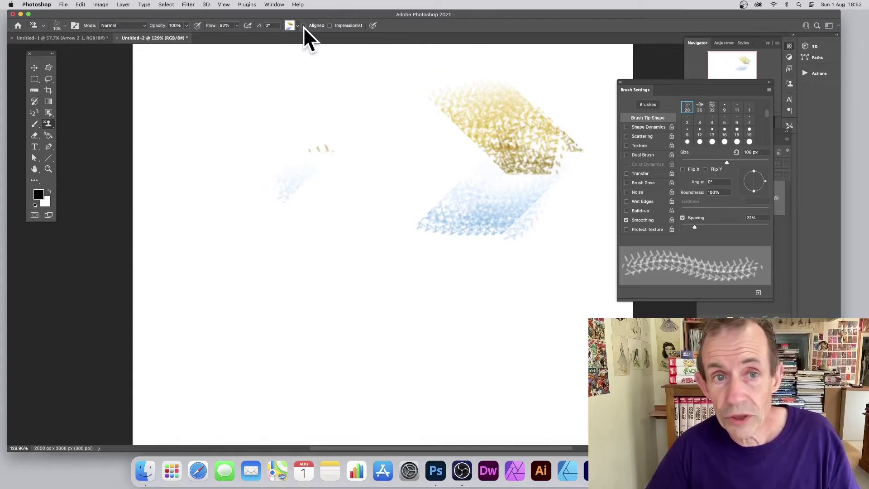
{"action": "mouse_move", "coordinate": [417, 204]}
{"action": "left_mouse_down"}
{"action": "mouse_move", "coordinate": [300, 222]}
{"action": "mouse_move", "coordinate": [408, 150]}
{"action": "mouse_move", "coordinate": [422, 196]}
{"action": "mouse_move", "coordinate": [389, 182]}
{"action": "mouse_move", "coordinate": [368, 116]}
{"action": "mouse_move", "coordinate": [410, 122]}
{"action": "mouse_move", "coordinate": [357, 72]}
{"action": "left_mouse_up"}
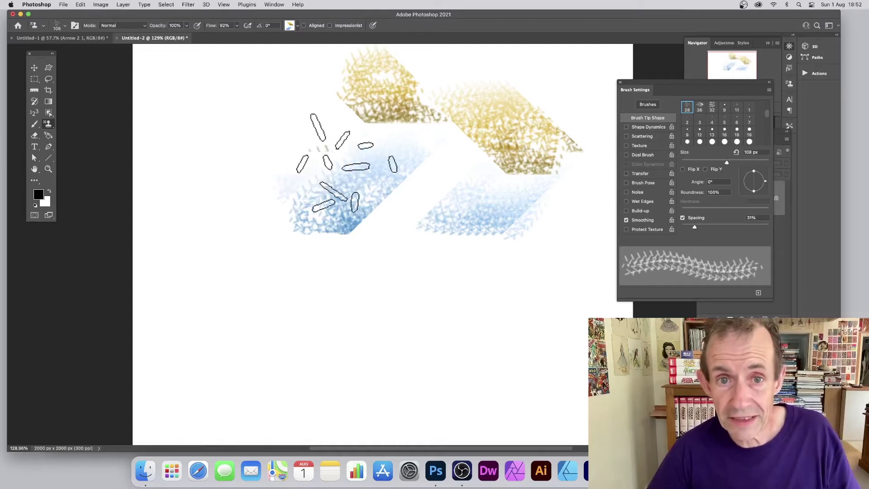
{"action": "key", "text": "super+BackSpace"}
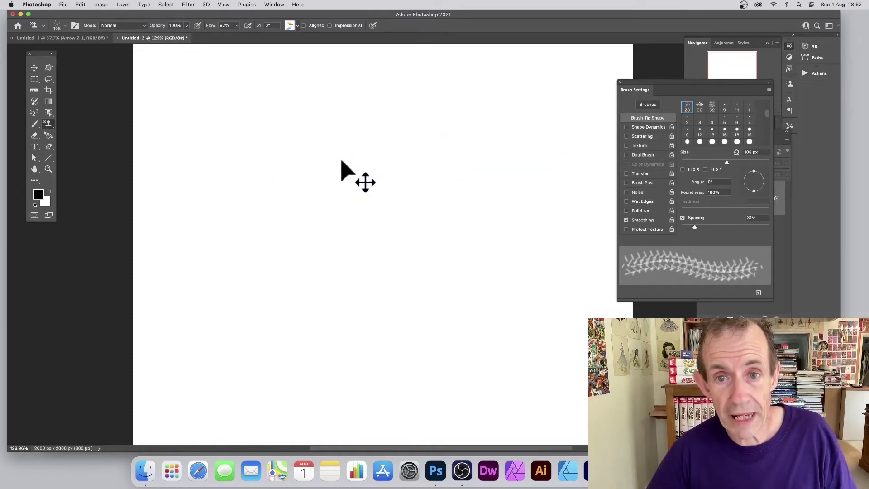
Step: Turn on Aligned and paint the arrow pattern in separate strokes in the upper-right, upper-left and lower-right areas of the canvas
{"action": "left_click", "coordinate": [310, 25]}
{"action": "mouse_move", "coordinate": [471, 206]}
{"action": "left_mouse_down"}
{"action": "mouse_move", "coordinate": [510, 159]}
{"action": "mouse_move", "coordinate": [535, 192]}
{"action": "mouse_move", "coordinate": [504, 218]}
{"action": "mouse_move", "coordinate": [490, 146]}
{"action": "mouse_move", "coordinate": [500, 94]}
{"action": "mouse_move", "coordinate": [536, 96]}
{"action": "mouse_move", "coordinate": [514, 105]}
{"action": "mouse_move", "coordinate": [489, 151]}
{"action": "mouse_move", "coordinate": [475, 223]}
{"action": "left_mouse_up"}
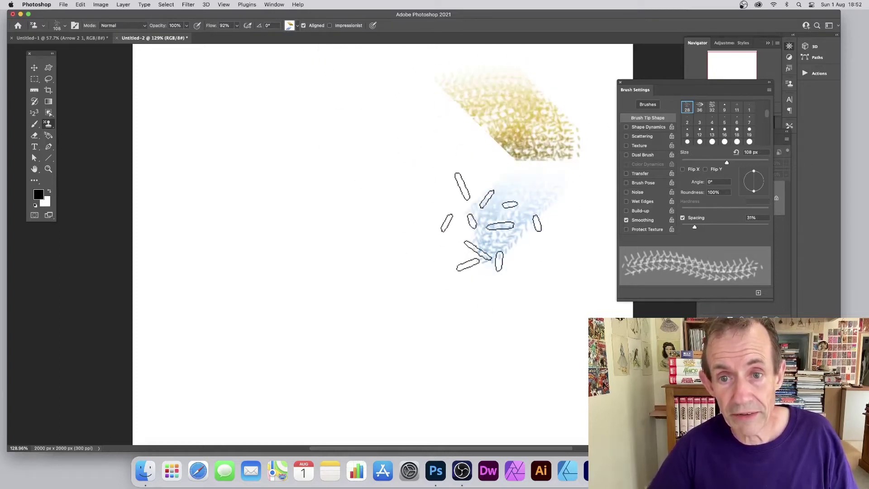
{"action": "mouse_move", "coordinate": [290, 213]}
{"action": "left_mouse_down"}
{"action": "mouse_move", "coordinate": [311, 165]}
{"action": "mouse_move", "coordinate": [310, 184]}
{"action": "mouse_move", "coordinate": [301, 134]}
{"action": "mouse_move", "coordinate": [208, 87]}
{"action": "mouse_move", "coordinate": [320, 151]}
{"action": "left_mouse_up"}
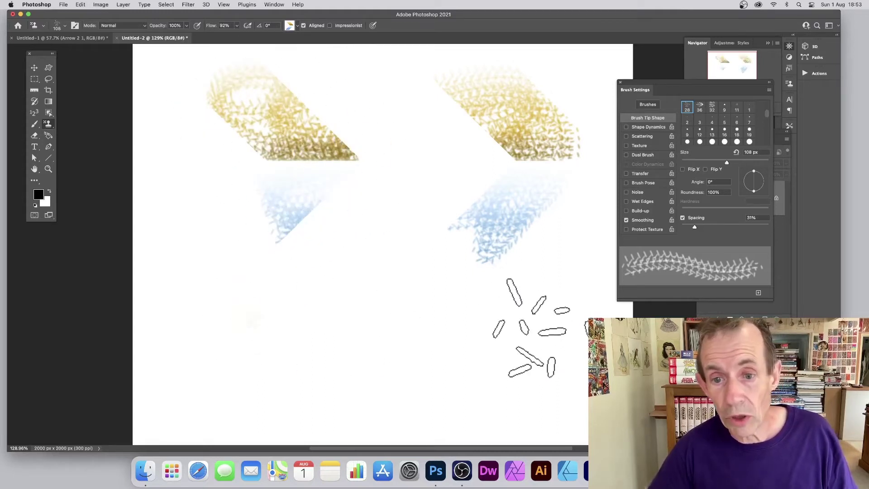
{"action": "mouse_move", "coordinate": [531, 328]}
{"action": "left_mouse_down"}
{"action": "mouse_move", "coordinate": [502, 334]}
{"action": "mouse_move", "coordinate": [520, 365]}
{"action": "mouse_move", "coordinate": [494, 384]}
{"action": "mouse_move", "coordinate": [503, 361]}
{"action": "left_mouse_up"}
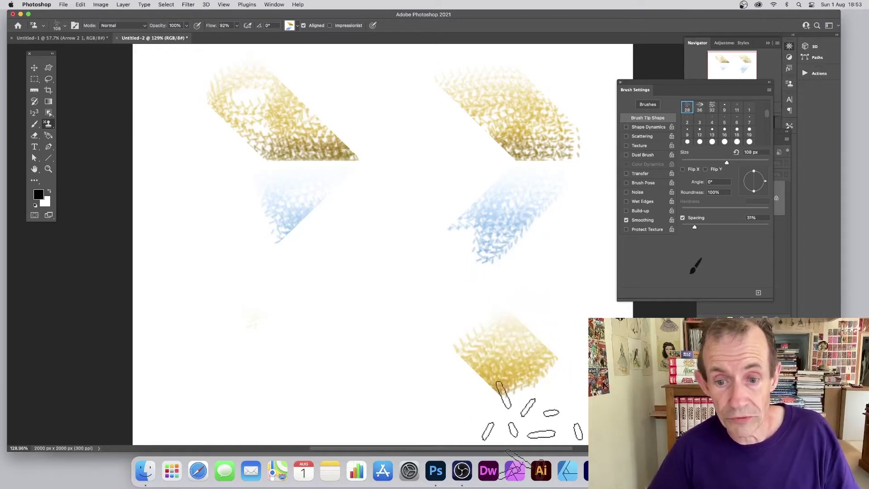
{"action": "left_click_drag", "start_coordinate": [521, 405], "coordinate": [553, 396]}
{"action": "mouse_move", "coordinate": [262, 97]}
{"action": "left_mouse_down"}
{"action": "mouse_move", "coordinate": [274, 136]}
{"action": "mouse_move", "coordinate": [310, 120]}
{"action": "mouse_move", "coordinate": [277, 84]}
{"action": "mouse_move", "coordinate": [296, 118]}
{"action": "mouse_move", "coordinate": [288, 127]}
{"action": "mouse_move", "coordinate": [322, 151]}
{"action": "mouse_move", "coordinate": [265, 181]}
{"action": "left_mouse_up"}
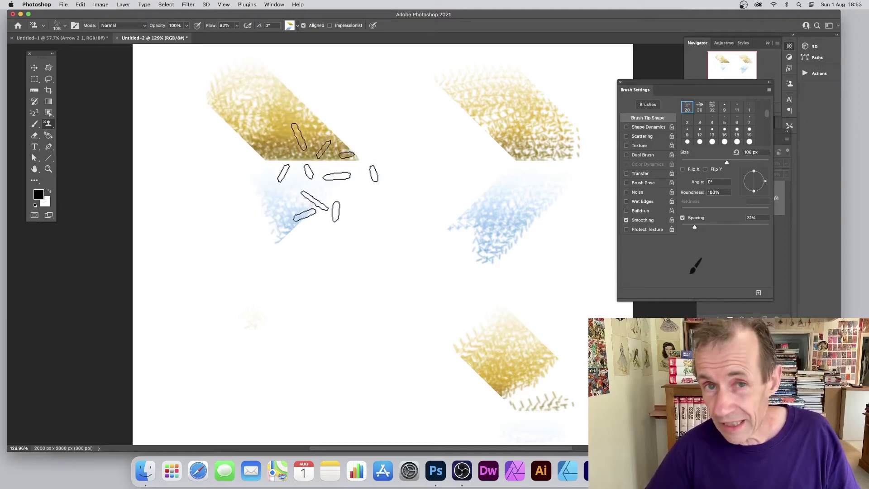
{"action": "mouse_move", "coordinate": [328, 172]}
{"action": "left_mouse_down"}
{"action": "mouse_move", "coordinate": [253, 47]}
{"action": "mouse_move", "coordinate": [301, 151]}
{"action": "mouse_move", "coordinate": [329, 151]}
{"action": "mouse_move", "coordinate": [287, 145]}
{"action": "mouse_move", "coordinate": [274, 104]}
{"action": "mouse_move", "coordinate": [220, 85]}
{"action": "mouse_move", "coordinate": [219, 69]}
{"action": "mouse_move", "coordinate": [268, 194]}
{"action": "mouse_move", "coordinate": [243, 233]}
{"action": "left_mouse_up"}
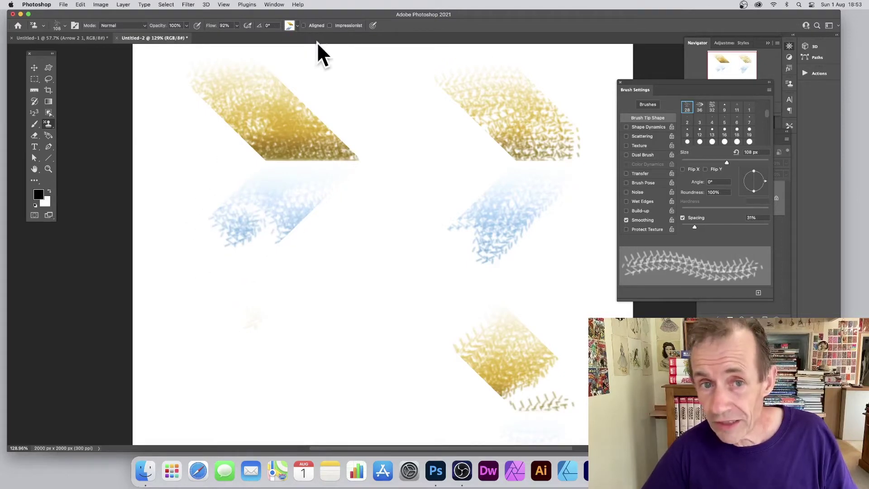
Step: Turn off Aligned and paint further offset arrow pattern strokes over the middle and left areas of the canvas
{"action": "mouse_move", "coordinate": [407, 135]}
{"action": "left_mouse_down"}
{"action": "mouse_move", "coordinate": [422, 169]}
{"action": "mouse_move", "coordinate": [366, 162]}
{"action": "mouse_move", "coordinate": [381, 110]}
{"action": "mouse_move", "coordinate": [375, 123]}
{"action": "mouse_move", "coordinate": [412, 149]}
{"action": "mouse_move", "coordinate": [408, 200]}
{"action": "mouse_move", "coordinate": [336, 228]}
{"action": "mouse_move", "coordinate": [344, 236]}
{"action": "mouse_move", "coordinate": [364, 206]}
{"action": "mouse_move", "coordinate": [383, 229]}
{"action": "mouse_move", "coordinate": [331, 266]}
{"action": "mouse_move", "coordinate": [434, 112]}
{"action": "mouse_move", "coordinate": [458, 138]}
{"action": "mouse_move", "coordinate": [363, 81]}
{"action": "mouse_move", "coordinate": [317, 77]}
{"action": "left_mouse_up"}
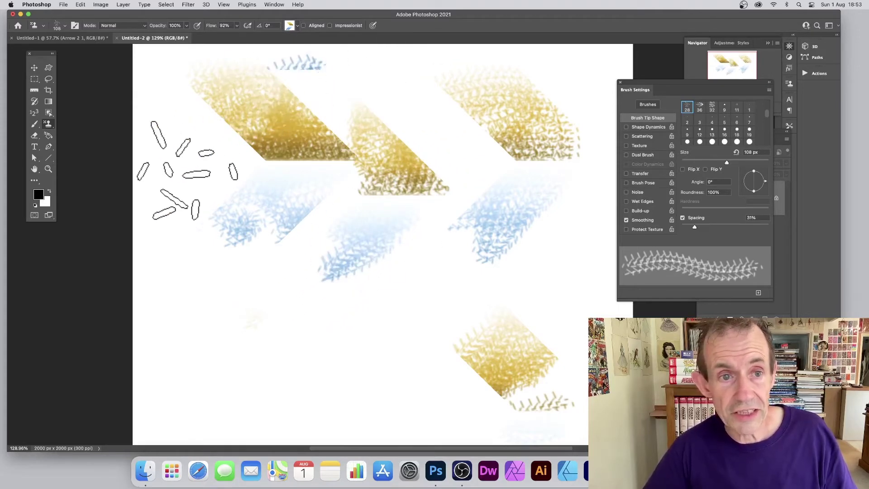
{"action": "mouse_move", "coordinate": [186, 171]}
{"action": "left_mouse_down"}
{"action": "mouse_move", "coordinate": [196, 132]}
{"action": "mouse_move", "coordinate": [254, 74]}
{"action": "mouse_move", "coordinate": [183, 191]}
{"action": "left_mouse_up"}
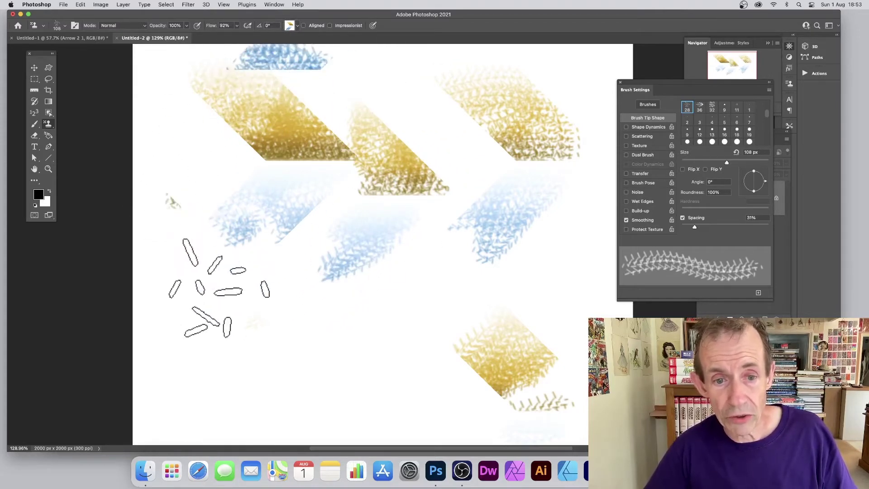
{"action": "mouse_move", "coordinate": [219, 288]}
{"action": "left_mouse_down"}
{"action": "mouse_move", "coordinate": [162, 287]}
{"action": "mouse_move", "coordinate": [186, 283]}
{"action": "mouse_move", "coordinate": [241, 237]}
{"action": "mouse_move", "coordinate": [174, 225]}
{"action": "left_mouse_up"}
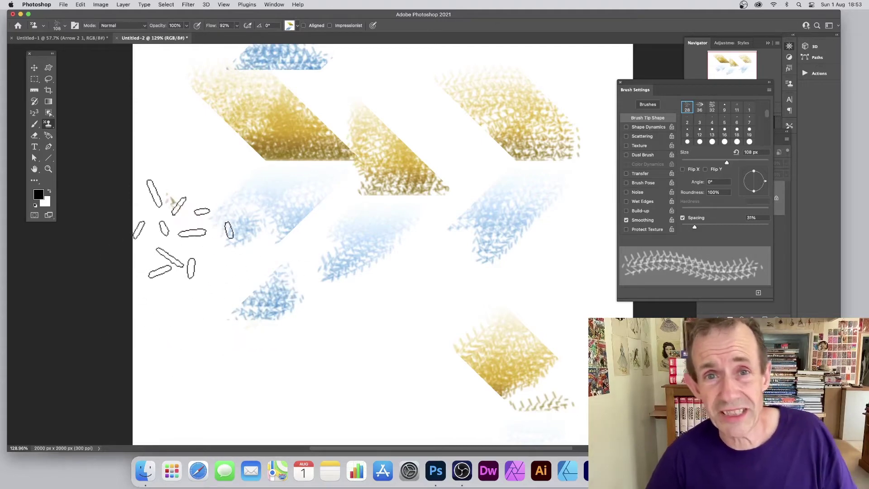
{"action": "mouse_move", "coordinate": [182, 230]}
{"action": "left_mouse_down"}
{"action": "mouse_move", "coordinate": [234, 241]}
{"action": "mouse_move", "coordinate": [222, 189]}
{"action": "mouse_move", "coordinate": [248, 237]}
{"action": "mouse_move", "coordinate": [177, 251]}
{"action": "mouse_move", "coordinate": [138, 206]}
{"action": "mouse_move", "coordinate": [191, 156]}
{"action": "mouse_move", "coordinate": [275, 191]}
{"action": "mouse_move", "coordinate": [151, 252]}
{"action": "mouse_move", "coordinate": [238, 278]}
{"action": "mouse_move", "coordinate": [272, 309]}
{"action": "mouse_move", "coordinate": [213, 360]}
{"action": "mouse_move", "coordinate": [313, 316]}
{"action": "mouse_move", "coordinate": [319, 268]}
{"action": "mouse_move", "coordinate": [554, 344]}
{"action": "mouse_move", "coordinate": [436, 295]}
{"action": "mouse_move", "coordinate": [440, 337]}
{"action": "mouse_move", "coordinate": [425, 390]}
{"action": "mouse_move", "coordinate": [497, 74]}
{"action": "left_mouse_up"}
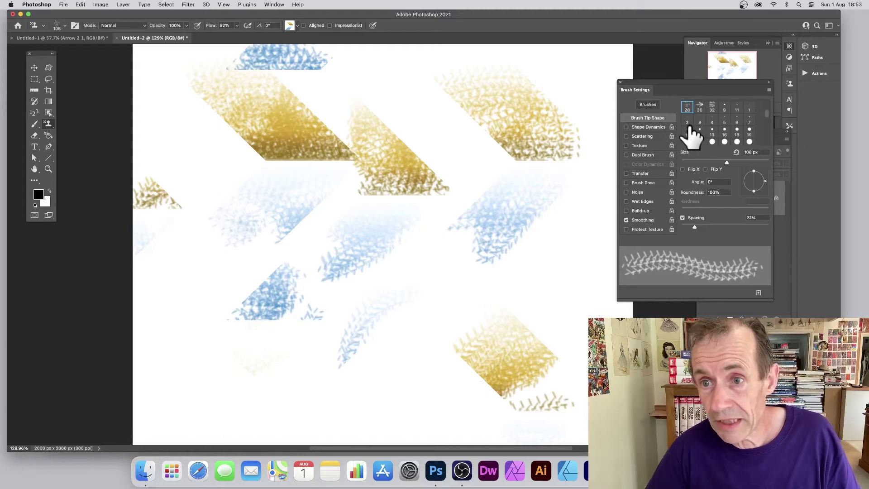
Step: Switch to the 36 px brush tip and set its size to 186 px
{"action": "left_click", "coordinate": [700, 106]}
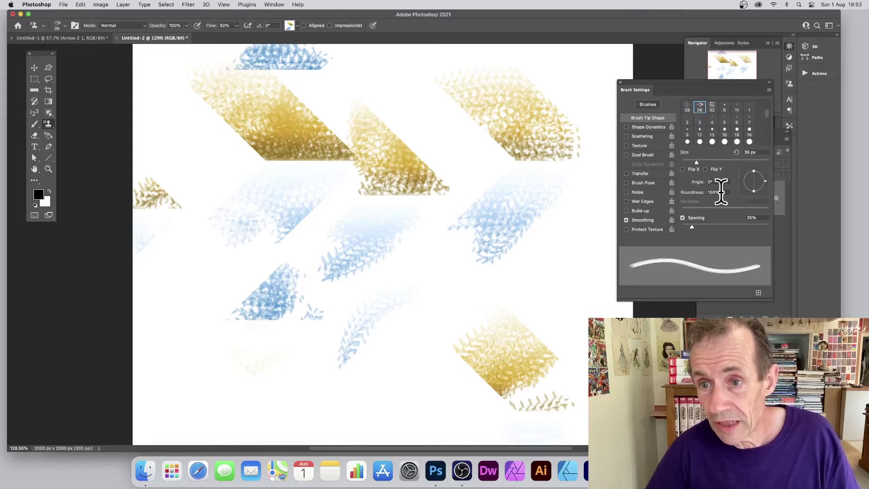
{"action": "left_click_drag", "start_coordinate": [699, 162], "coordinate": [744, 161]}
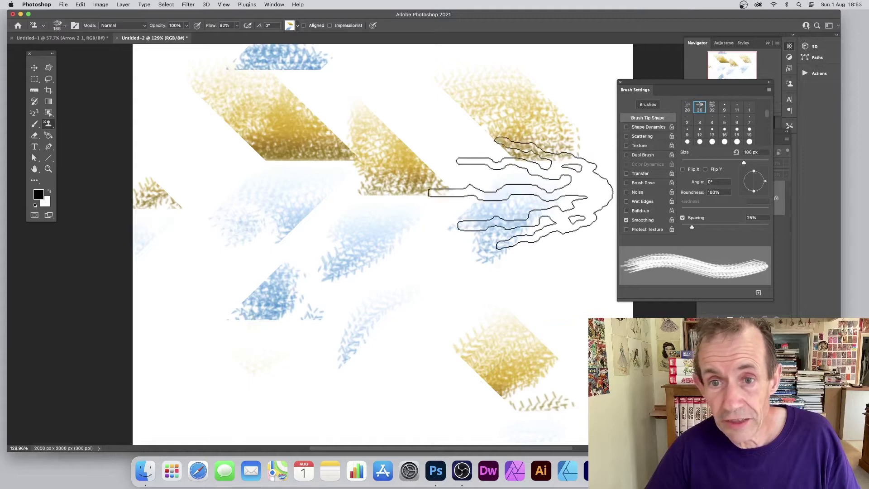
Step: Paint the arrow pattern over the upper-right arrow, and set the mode to Multiply and paint a stroke below the upper-left arrow
{"action": "mouse_move", "coordinate": [511, 152]}
{"action": "left_mouse_down"}
{"action": "mouse_move", "coordinate": [494, 93]}
{"action": "mouse_move", "coordinate": [514, 179]}
{"action": "mouse_move", "coordinate": [493, 213]}
{"action": "mouse_move", "coordinate": [541, 156]}
{"action": "left_mouse_up"}
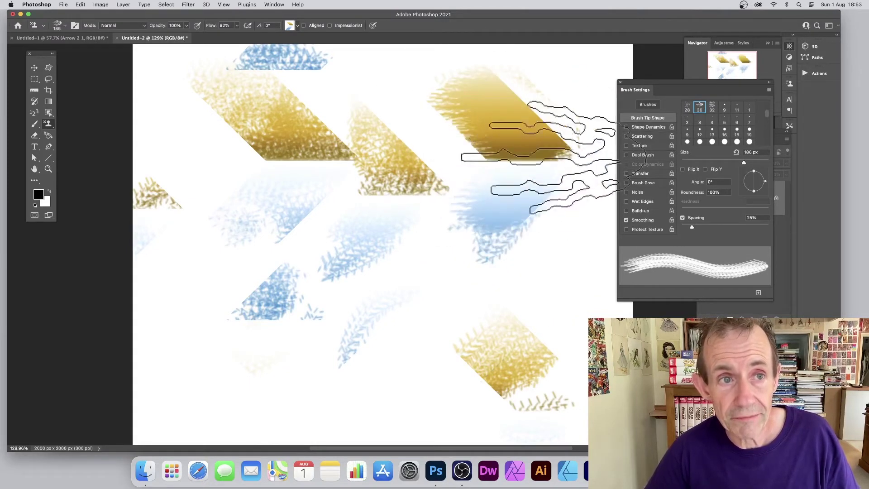
{"action": "left_click", "coordinate": [121, 25]}
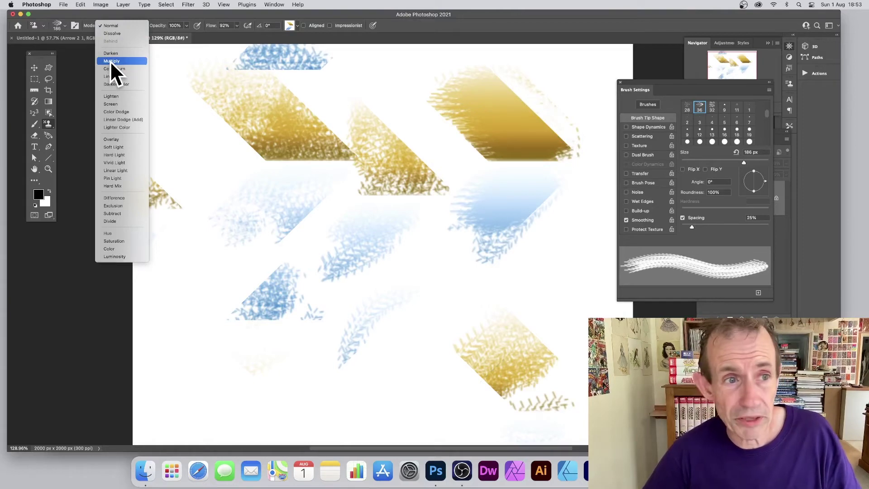
{"action": "left_click", "coordinate": [111, 61]}
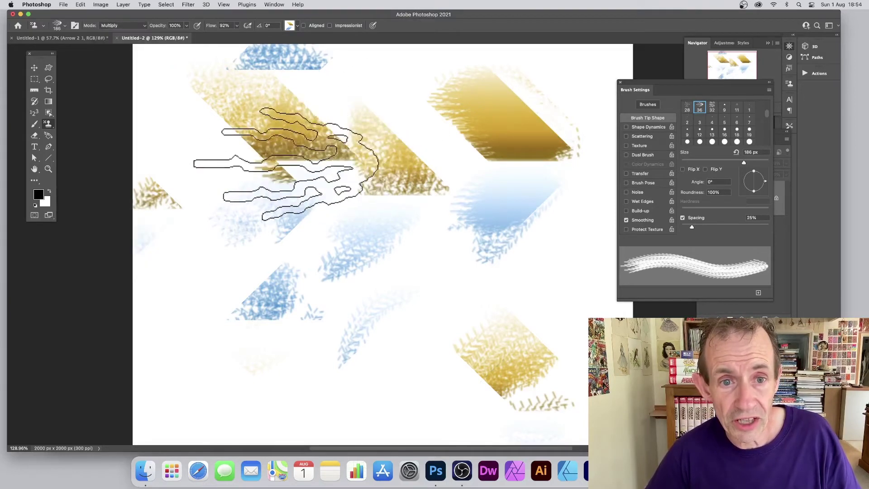
{"action": "mouse_move", "coordinate": [286, 165]}
{"action": "left_mouse_down"}
{"action": "mouse_move", "coordinate": [326, 137]}
{"action": "mouse_move", "coordinate": [382, 154]}
{"action": "mouse_move", "coordinate": [370, 163]}
{"action": "mouse_move", "coordinate": [310, 147]}
{"action": "mouse_move", "coordinate": [329, 136]}
{"action": "mouse_move", "coordinate": [298, 153]}
{"action": "mouse_move", "coordinate": [337, 136]}
{"action": "mouse_move", "coordinate": [257, 145]}
{"action": "left_mouse_up"}
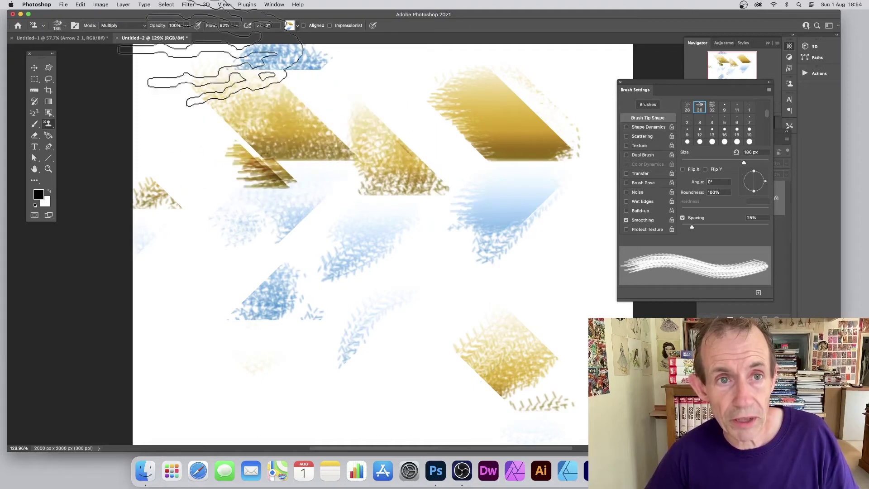
Step: Turn on Aligned and paint the pattern in Multiply mode over the dark upper-left arrow and the right-hand arrow
{"action": "left_click", "coordinate": [304, 25]}
{"action": "mouse_move", "coordinate": [335, 145]}
{"action": "left_mouse_down"}
{"action": "mouse_move", "coordinate": [256, 155]}
{"action": "mouse_move", "coordinate": [357, 156]}
{"action": "mouse_move", "coordinate": [301, 130]}
{"action": "mouse_move", "coordinate": [294, 118]}
{"action": "mouse_move", "coordinate": [302, 112]}
{"action": "mouse_move", "coordinate": [286, 116]}
{"action": "mouse_move", "coordinate": [278, 127]}
{"action": "mouse_move", "coordinate": [326, 163]}
{"action": "mouse_move", "coordinate": [263, 194]}
{"action": "mouse_move", "coordinate": [242, 181]}
{"action": "mouse_move", "coordinate": [330, 195]}
{"action": "mouse_move", "coordinate": [317, 145]}
{"action": "mouse_move", "coordinate": [353, 138]}
{"action": "mouse_move", "coordinate": [339, 154]}
{"action": "left_mouse_up"}
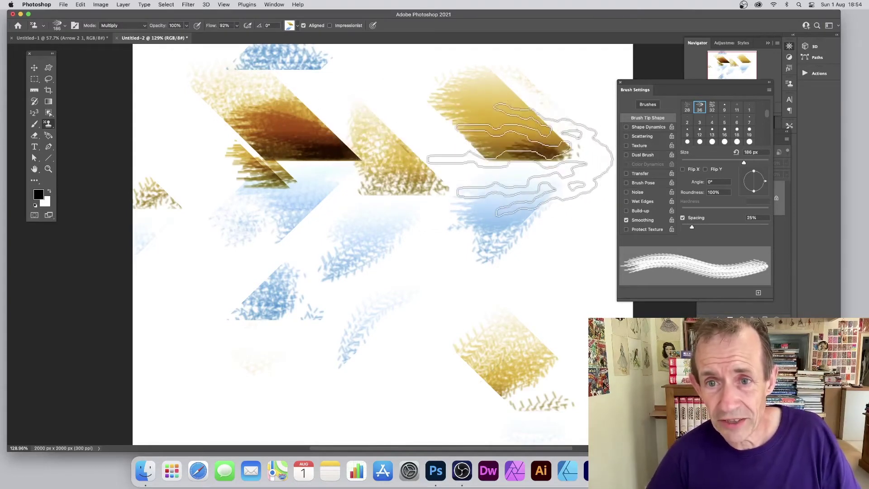
{"action": "mouse_move", "coordinate": [520, 160]}
{"action": "left_mouse_down"}
{"action": "mouse_move", "coordinate": [540, 140]}
{"action": "mouse_move", "coordinate": [530, 120]}
{"action": "mouse_move", "coordinate": [518, 107]}
{"action": "mouse_move", "coordinate": [511, 116]}
{"action": "mouse_move", "coordinate": [543, 159]}
{"action": "mouse_move", "coordinate": [517, 140]}
{"action": "mouse_move", "coordinate": [524, 122]}
{"action": "mouse_move", "coordinate": [479, 73]}
{"action": "mouse_move", "coordinate": [541, 149]}
{"action": "mouse_move", "coordinate": [463, 159]}
{"action": "mouse_move", "coordinate": [469, 167]}
{"action": "mouse_move", "coordinate": [501, 164]}
{"action": "mouse_move", "coordinate": [481, 201]}
{"action": "mouse_move", "coordinate": [492, 193]}
{"action": "mouse_move", "coordinate": [467, 210]}
{"action": "left_mouse_up"}
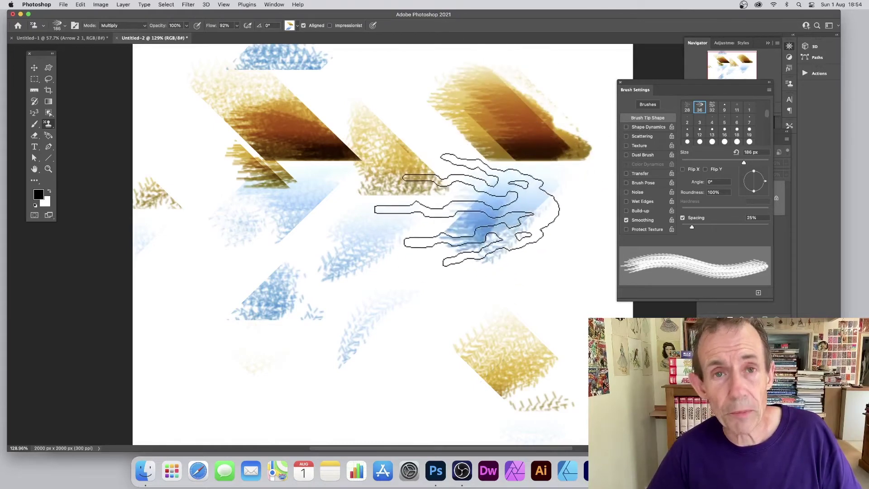
Step: Turn on Impressionist and paint pattern strokes across the middle and lower-right areas of the canvas
{"action": "scroll", "coordinate": [313, 129], "scroll_direction": "right", "scroll_amount": 1}
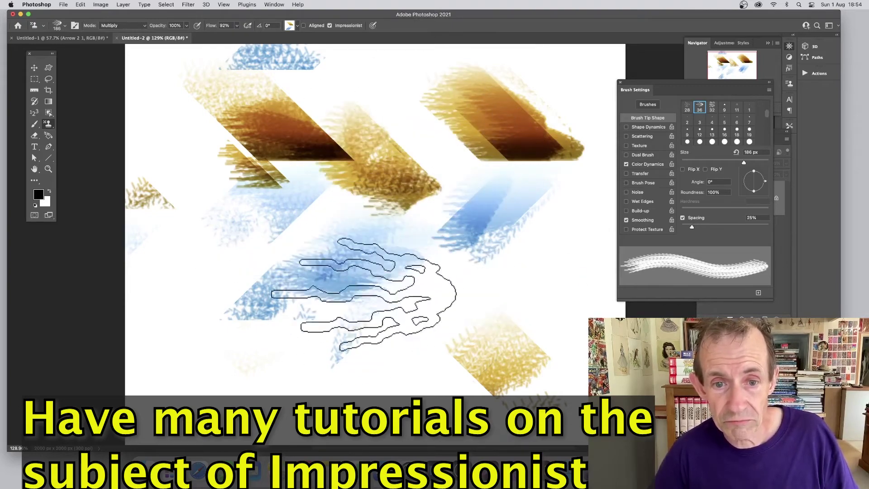
{"action": "mouse_move", "coordinate": [364, 294]}
{"action": "left_mouse_down"}
{"action": "mouse_move", "coordinate": [519, 283]}
{"action": "mouse_move", "coordinate": [425, 337]}
{"action": "mouse_move", "coordinate": [481, 297]}
{"action": "mouse_move", "coordinate": [534, 275]}
{"action": "mouse_move", "coordinate": [558, 295]}
{"action": "mouse_move", "coordinate": [500, 238]}
{"action": "mouse_move", "coordinate": [491, 320]}
{"action": "mouse_move", "coordinate": [434, 268]}
{"action": "mouse_move", "coordinate": [502, 199]}
{"action": "mouse_move", "coordinate": [557, 168]}
{"action": "mouse_move", "coordinate": [301, 238]}
{"action": "mouse_move", "coordinate": [359, 221]}
{"action": "left_mouse_up"}
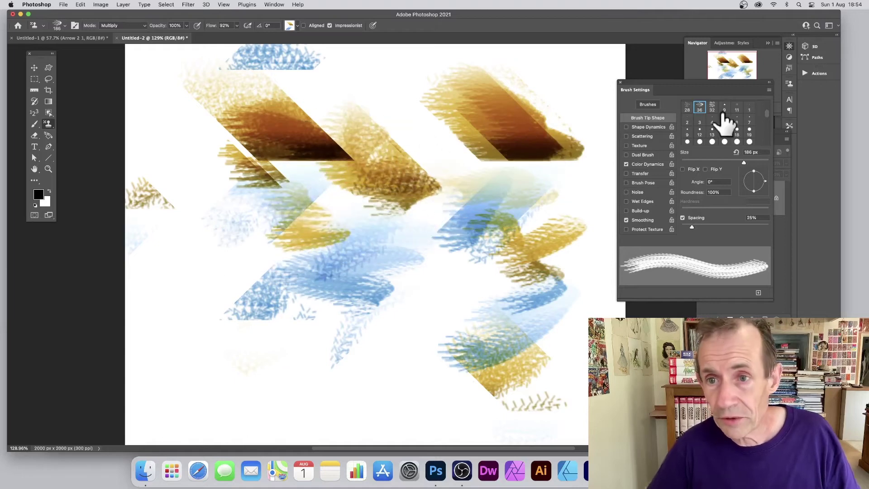
Step: Turn on Shape Dynamics with a size jitter of 34% and paint pattern strokes over the upper middle of the canvas
{"action": "left_click", "coordinate": [652, 127]}
{"action": "left_click_drag", "start_coordinate": [684, 111], "coordinate": [712, 110]}
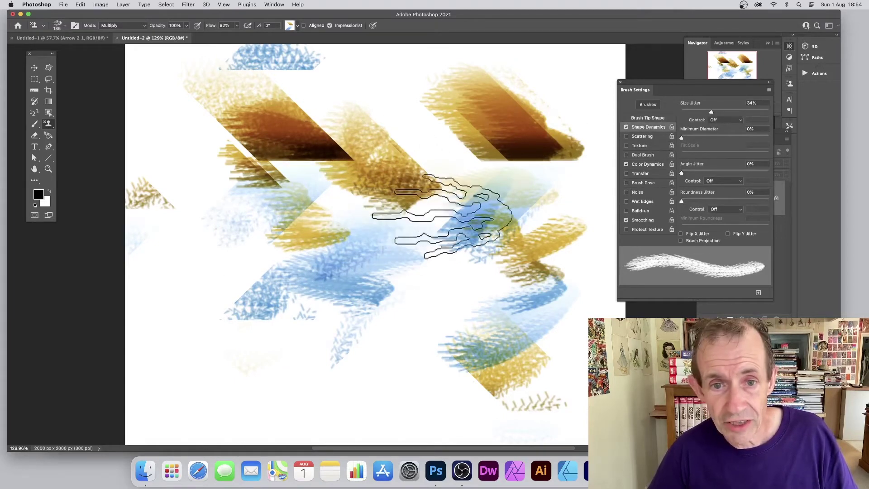
{"action": "mouse_move", "coordinate": [382, 145]}
{"action": "left_mouse_down"}
{"action": "mouse_move", "coordinate": [316, 115]}
{"action": "mouse_move", "coordinate": [337, 102]}
{"action": "mouse_move", "coordinate": [397, 117]}
{"action": "mouse_move", "coordinate": [452, 75]}
{"action": "mouse_move", "coordinate": [492, 98]}
{"action": "mouse_move", "coordinate": [458, 96]}
{"action": "mouse_move", "coordinate": [344, 136]}
{"action": "left_mouse_up"}
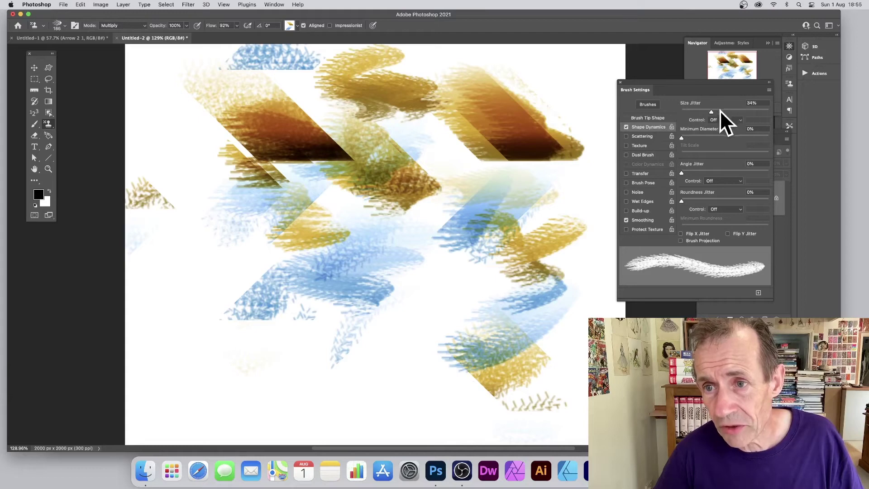
Step: Turn on Scattering at 382% and paint the aligned arrow pattern over the left, right and lower-right arrow shapes
{"action": "mouse_move", "coordinate": [720, 110]}
{"action": "left_mouse_down"}
{"action": "mouse_move", "coordinate": [732, 111]}
{"action": "mouse_move", "coordinate": [698, 110]}
{"action": "mouse_move", "coordinate": [715, 112]}
{"action": "left_mouse_up"}
{"action": "left_click", "coordinate": [644, 136]}
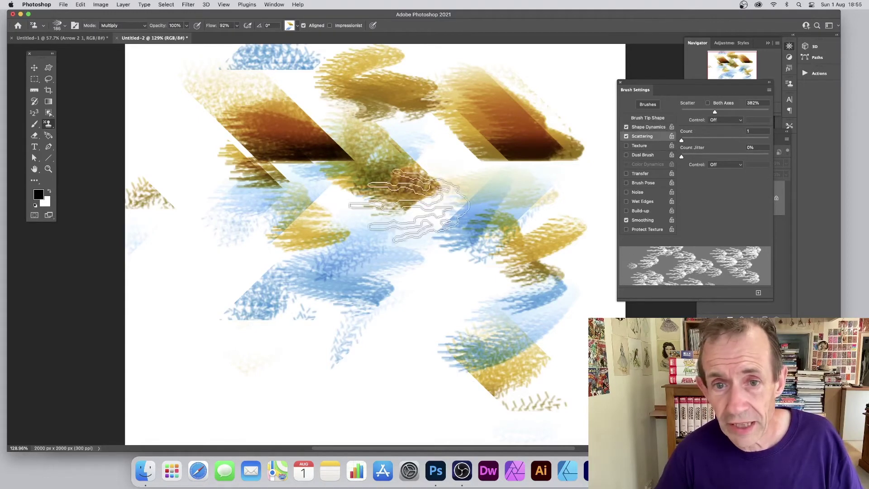
{"action": "mouse_move", "coordinate": [377, 194]}
{"action": "left_mouse_down"}
{"action": "mouse_move", "coordinate": [397, 192]}
{"action": "mouse_move", "coordinate": [481, 261]}
{"action": "left_mouse_up"}
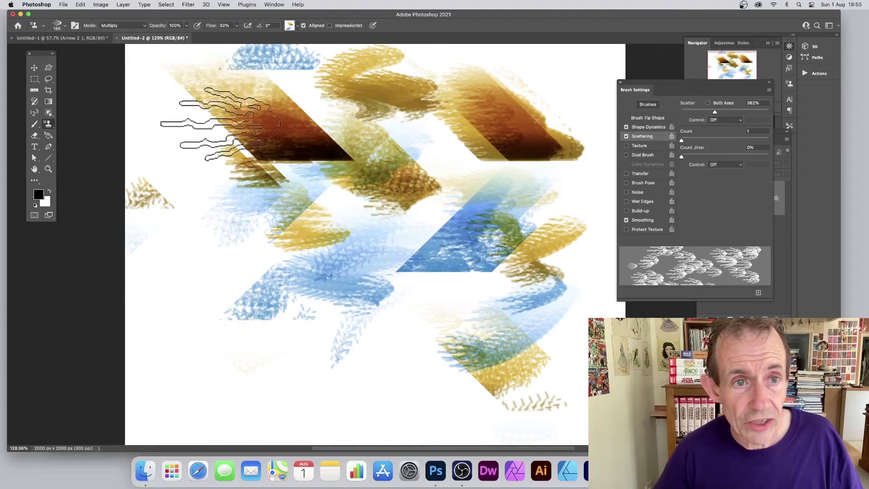
{"action": "mouse_move", "coordinate": [217, 217]}
{"action": "left_mouse_down"}
{"action": "mouse_move", "coordinate": [252, 229]}
{"action": "mouse_move", "coordinate": [197, 250]}
{"action": "mouse_move", "coordinate": [240, 90]}
{"action": "mouse_move", "coordinate": [203, 267]}
{"action": "mouse_move", "coordinate": [202, 57]}
{"action": "mouse_move", "coordinate": [230, 183]}
{"action": "left_mouse_up"}
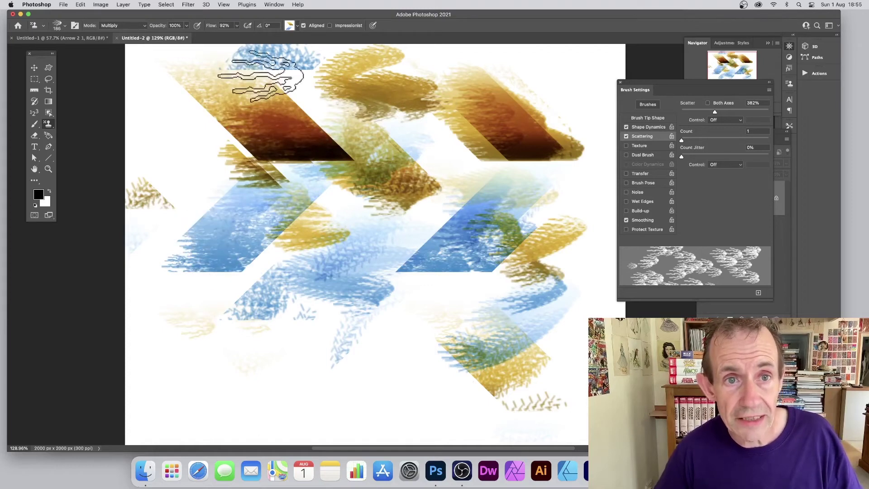
{"action": "mouse_move", "coordinate": [453, 298]}
{"action": "left_mouse_down"}
{"action": "mouse_move", "coordinate": [438, 286]}
{"action": "mouse_move", "coordinate": [470, 381]}
{"action": "mouse_move", "coordinate": [500, 371]}
{"action": "mouse_move", "coordinate": [468, 391]}
{"action": "left_mouse_up"}
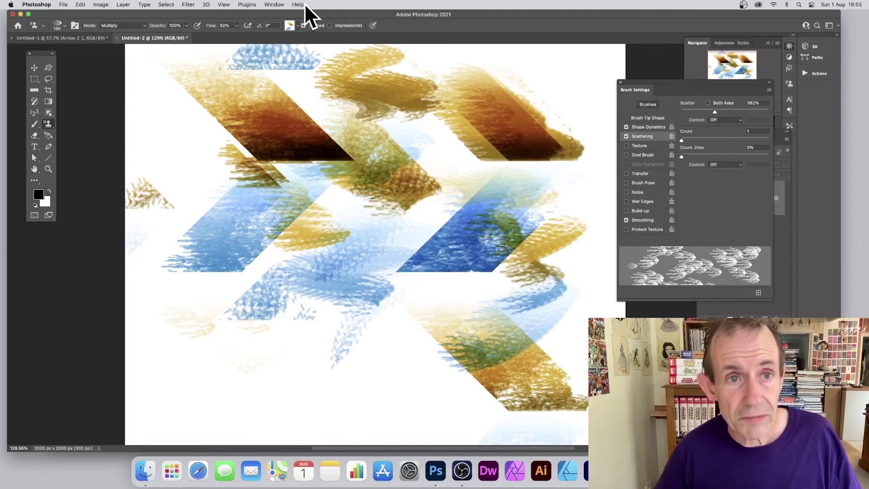
{"action": "left_click", "coordinate": [298, 25]}
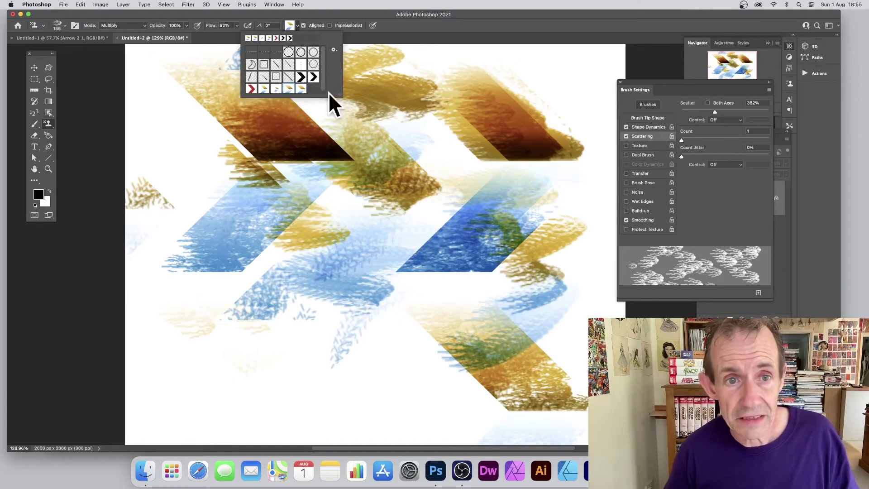
{"action": "left_click", "coordinate": [441, 176]}
{"action": "mouse_move", "coordinate": [398, 184]}
{"action": "left_mouse_down"}
{"action": "mouse_move", "coordinate": [401, 140]}
{"action": "mouse_move", "coordinate": [465, 148]}
{"action": "mouse_move", "coordinate": [536, 85]}
{"action": "mouse_move", "coordinate": [518, 93]}
{"action": "left_mouse_up"}
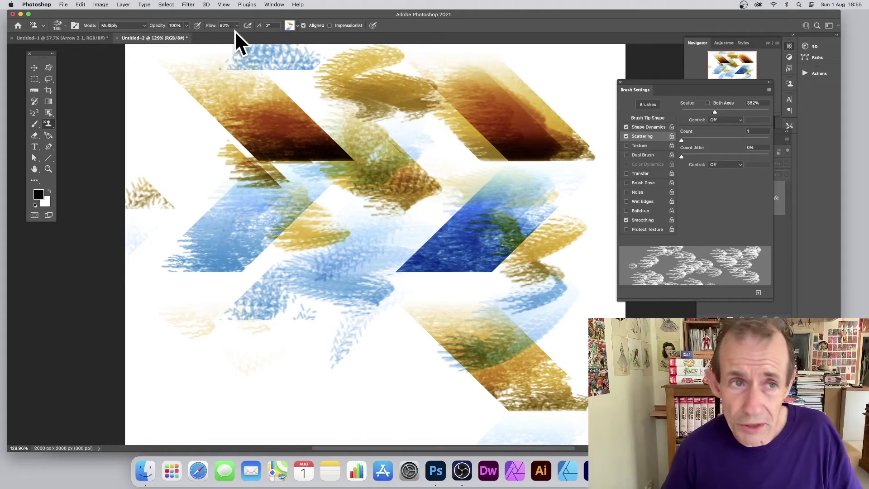
Step: Shift the hue of the painted image by +87 with a Hue/Saturation adjustment
{"action": "scroll", "coordinate": [234, 30], "scroll_direction": "right", "scroll_amount": 2}
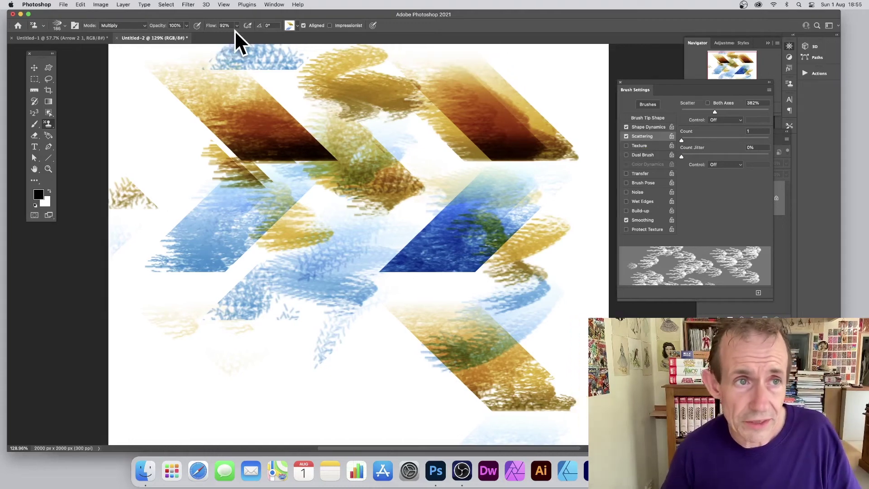
{"action": "left_click", "coordinate": [99, 5]}
{"action": "mouse_move", "coordinate": [102, 26]}
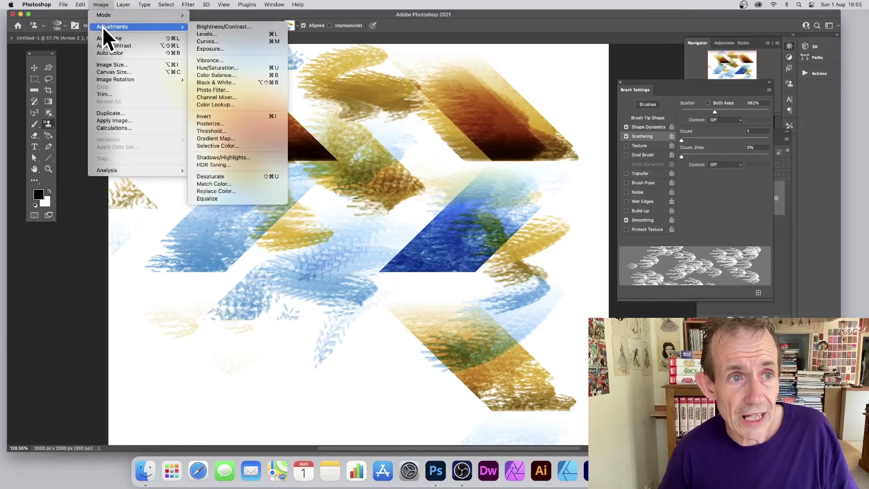
{"action": "left_click", "coordinate": [233, 67]}
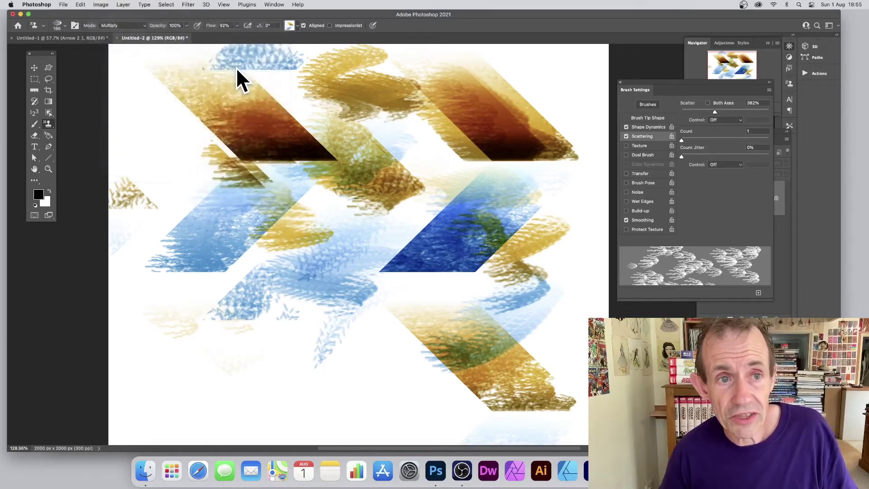
{"action": "left_click_drag", "start_coordinate": [417, 162], "coordinate": [439, 161]}
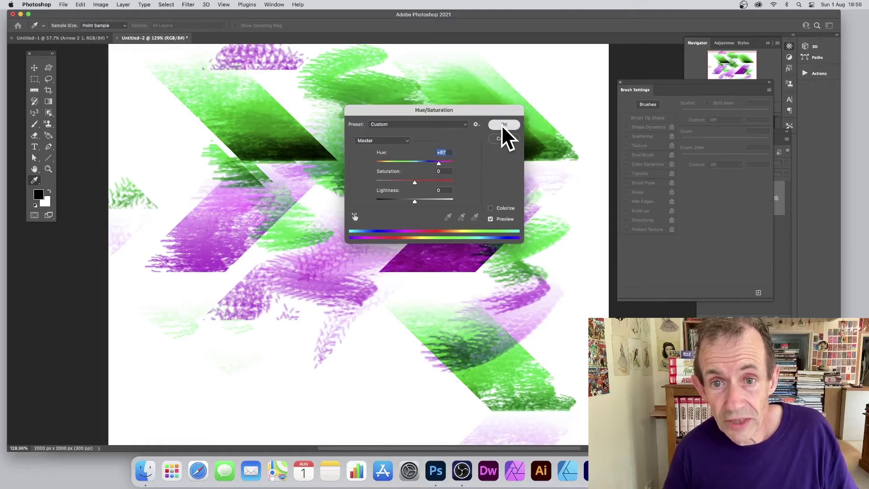
{"action": "left_click", "coordinate": [504, 125]}
Step: Paint the arrow pattern over the recoloured arrows in Multiply mode, and switch the mode to Normal and paint over them again
{"action": "key", "text": "s"}
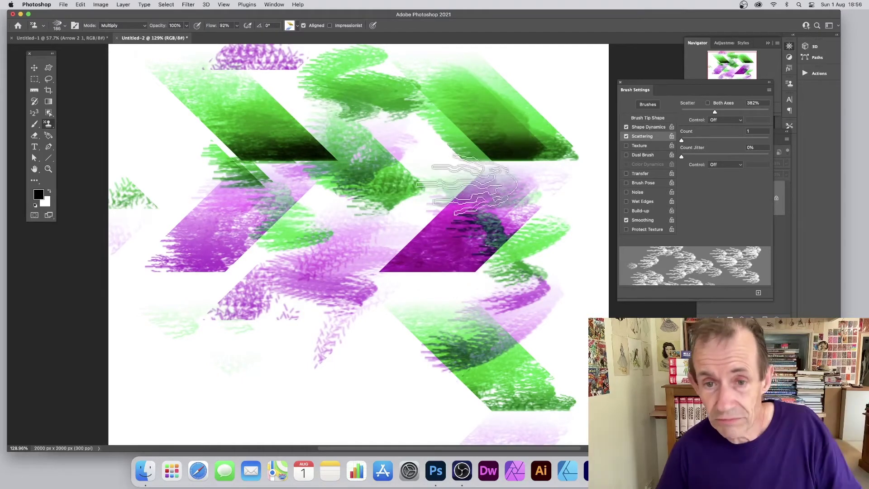
{"action": "mouse_move", "coordinate": [467, 164]}
{"action": "left_mouse_down"}
{"action": "mouse_move", "coordinate": [443, 229]}
{"action": "mouse_move", "coordinate": [430, 200]}
{"action": "mouse_move", "coordinate": [330, 219]}
{"action": "left_mouse_up"}
{"action": "left_click", "coordinate": [111, 25]}
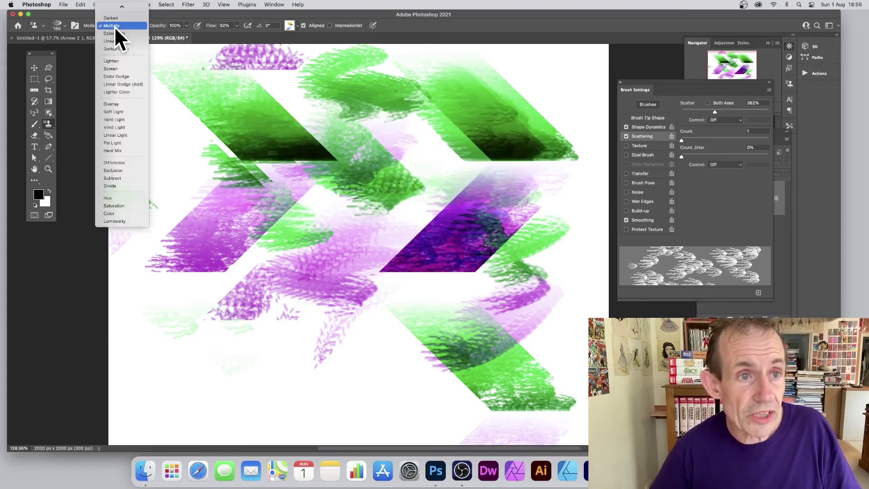
{"action": "left_click", "coordinate": [121, 9]}
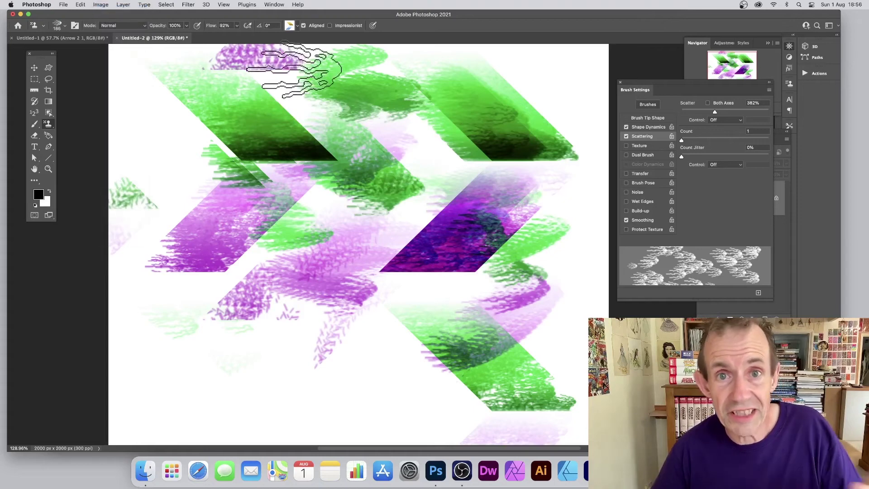
{"action": "mouse_move", "coordinate": [374, 234]}
{"action": "left_mouse_down"}
{"action": "mouse_move", "coordinate": [448, 265]}
{"action": "mouse_move", "coordinate": [478, 241]}
{"action": "mouse_move", "coordinate": [492, 203]}
{"action": "mouse_move", "coordinate": [474, 126]}
{"action": "mouse_move", "coordinate": [417, 123]}
{"action": "mouse_move", "coordinate": [378, 97]}
{"action": "mouse_move", "coordinate": [519, 104]}
{"action": "mouse_move", "coordinate": [456, 115]}
{"action": "mouse_move", "coordinate": [389, 70]}
{"action": "mouse_move", "coordinate": [461, 115]}
{"action": "mouse_move", "coordinate": [468, 141]}
{"action": "mouse_move", "coordinate": [434, 118]}
{"action": "mouse_move", "coordinate": [341, 92]}
{"action": "mouse_move", "coordinate": [288, 102]}
{"action": "mouse_move", "coordinate": [261, 144]}
{"action": "mouse_move", "coordinate": [194, 121]}
{"action": "mouse_move", "coordinate": [231, 124]}
{"action": "mouse_move", "coordinate": [222, 129]}
{"action": "mouse_move", "coordinate": [269, 176]}
{"action": "mouse_move", "coordinate": [291, 154]}
{"action": "mouse_move", "coordinate": [253, 203]}
{"action": "mouse_move", "coordinate": [204, 212]}
{"action": "mouse_move", "coordinate": [155, 235]}
{"action": "mouse_move", "coordinate": [238, 367]}
{"action": "mouse_move", "coordinate": [201, 364]}
{"action": "mouse_move", "coordinate": [336, 393]}
{"action": "mouse_move", "coordinate": [447, 351]}
{"action": "mouse_move", "coordinate": [487, 367]}
{"action": "left_mouse_up"}
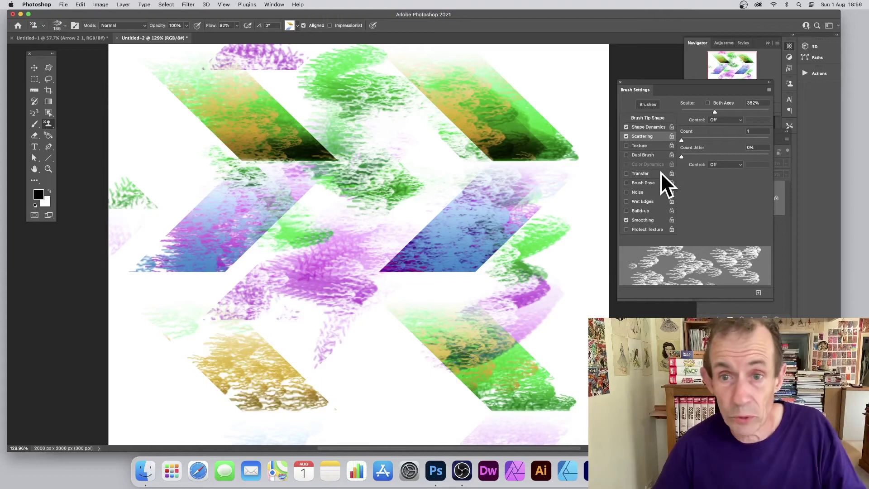
{"action": "left_click", "coordinate": [642, 154]}
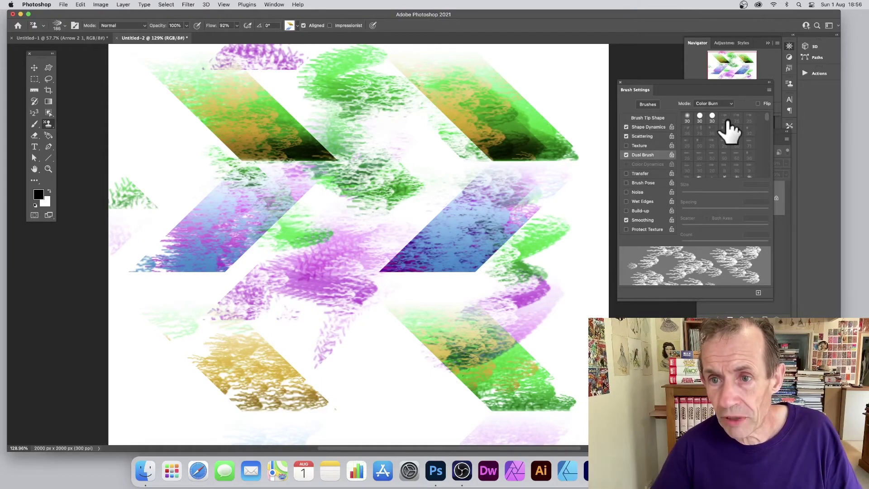
{"action": "left_click", "coordinate": [639, 146]}
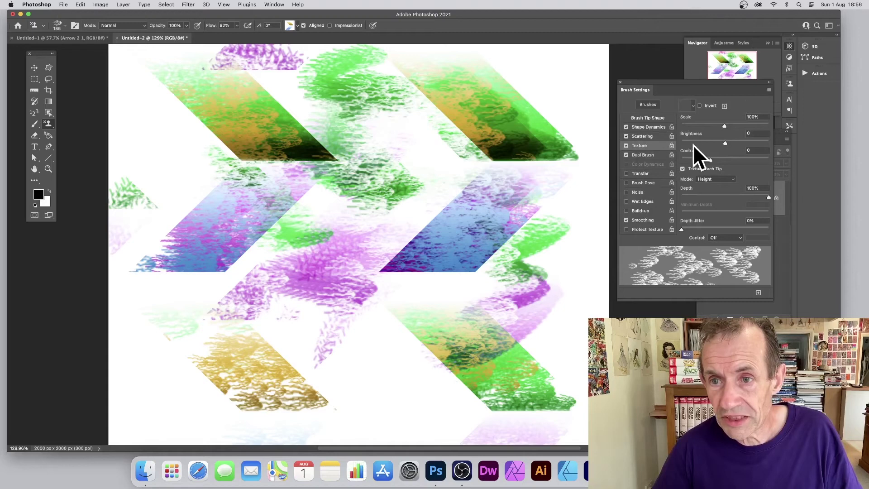
{"action": "left_click", "coordinate": [626, 145]}
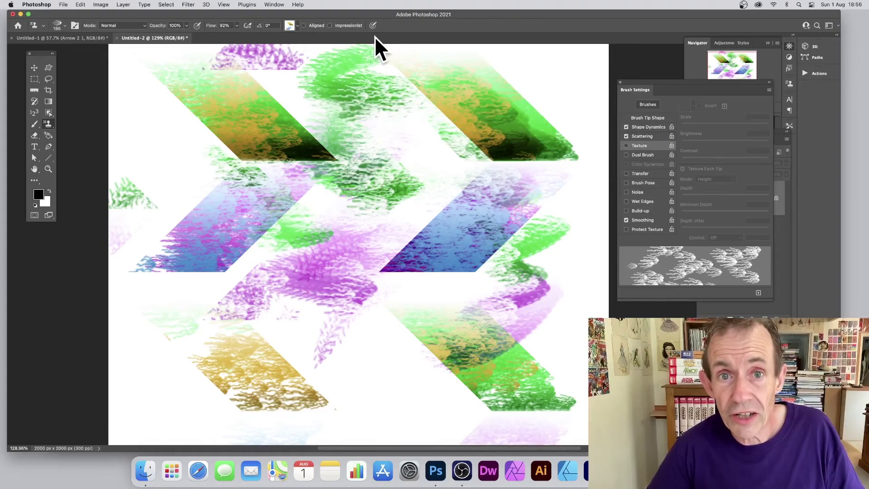
Step: Turn off Aligned and paint offset scattered arrow pattern strokes across the whole canvas
{"action": "mouse_move", "coordinate": [525, 88]}
{"action": "left_mouse_down"}
{"action": "mouse_move", "coordinate": [505, 83]}
{"action": "mouse_move", "coordinate": [547, 107]}
{"action": "mouse_move", "coordinate": [547, 174]}
{"action": "mouse_move", "coordinate": [509, 234]}
{"action": "mouse_move", "coordinate": [306, 198]}
{"action": "mouse_move", "coordinate": [152, 245]}
{"action": "mouse_move", "coordinate": [169, 174]}
{"action": "mouse_move", "coordinate": [233, 163]}
{"action": "mouse_move", "coordinate": [236, 113]}
{"action": "mouse_move", "coordinate": [216, 173]}
{"action": "mouse_move", "coordinate": [177, 180]}
{"action": "mouse_move", "coordinate": [177, 225]}
{"action": "mouse_move", "coordinate": [294, 311]}
{"action": "mouse_move", "coordinate": [322, 278]}
{"action": "mouse_move", "coordinate": [447, 360]}
{"action": "mouse_move", "coordinate": [391, 396]}
{"action": "mouse_move", "coordinate": [474, 408]}
{"action": "mouse_move", "coordinate": [467, 415]}
{"action": "mouse_move", "coordinate": [455, 330]}
{"action": "mouse_move", "coordinate": [526, 333]}
{"action": "mouse_move", "coordinate": [525, 241]}
{"action": "mouse_move", "coordinate": [539, 339]}
{"action": "left_mouse_up"}
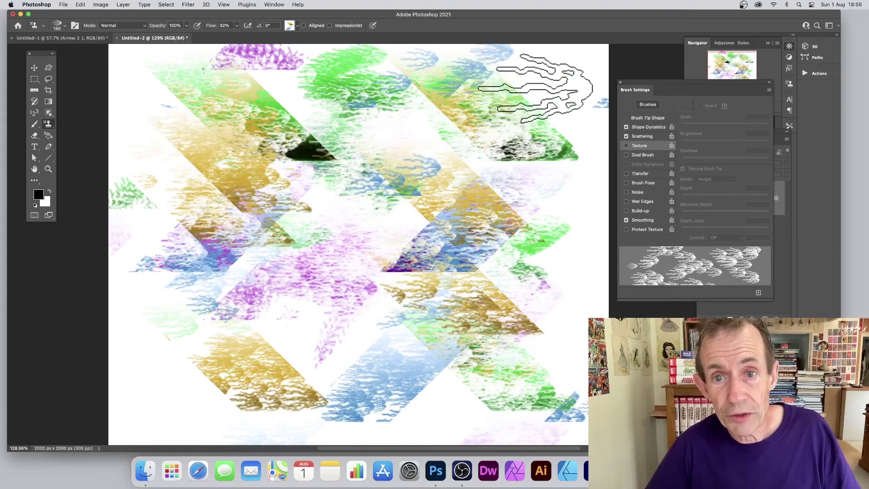
Step: Switch to the 21 px brush tip with size 53 px and spacing 24%, and paint a stroke over the right-hand arrow
{"action": "left_click", "coordinate": [641, 118]}
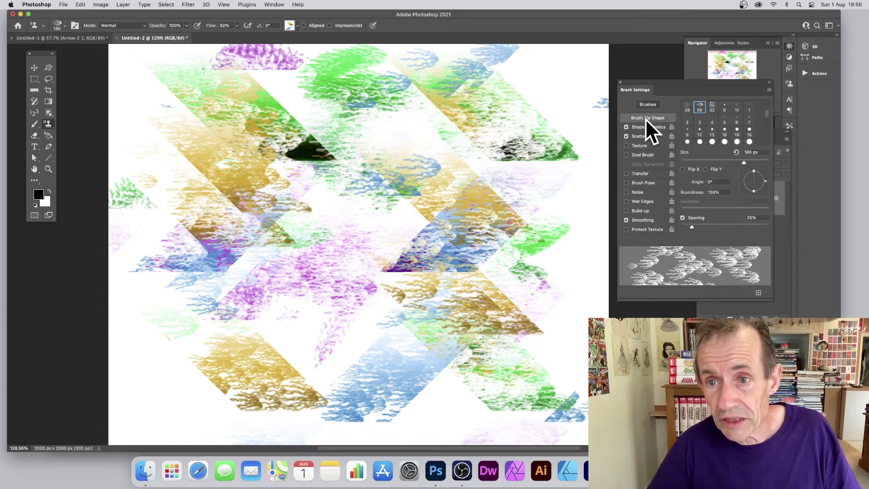
{"action": "scroll", "coordinate": [765, 115], "scroll_direction": "down", "scroll_amount": 5}
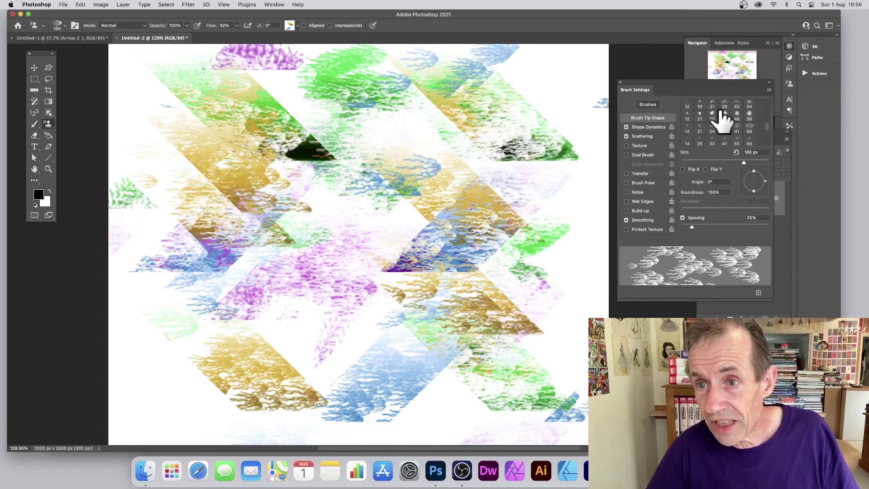
{"action": "left_click", "coordinate": [713, 110]}
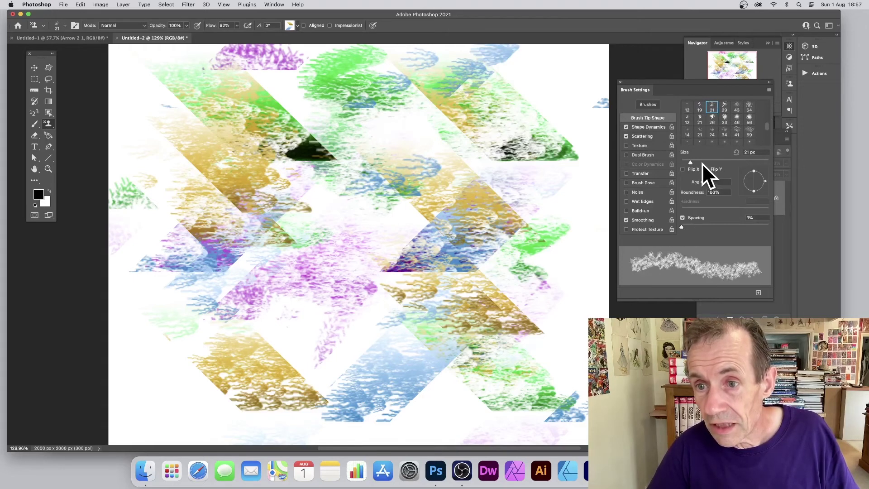
{"action": "left_click", "coordinate": [704, 163]}
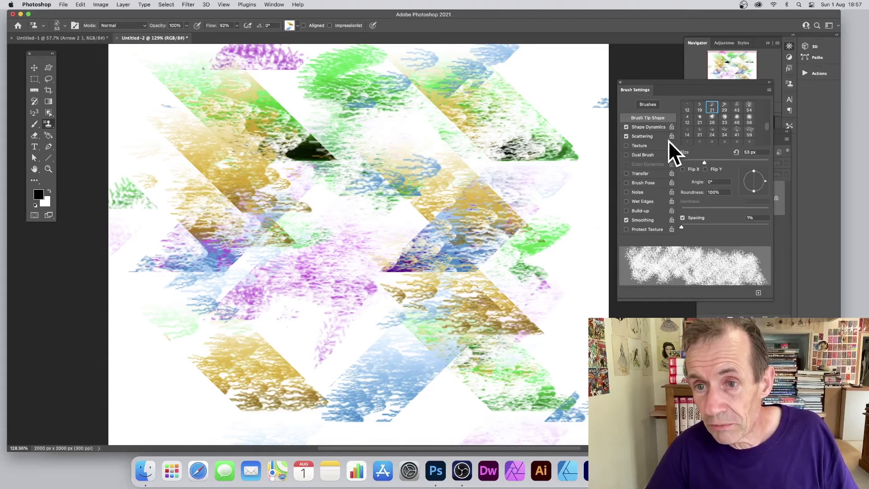
{"action": "left_click_drag", "start_coordinate": [702, 227], "coordinate": [691, 225]}
{"action": "mouse_move", "coordinate": [559, 232]}
{"action": "left_mouse_down"}
{"action": "mouse_move", "coordinate": [583, 211]}
{"action": "mouse_move", "coordinate": [511, 196]}
{"action": "mouse_move", "coordinate": [460, 136]}
{"action": "left_mouse_up"}
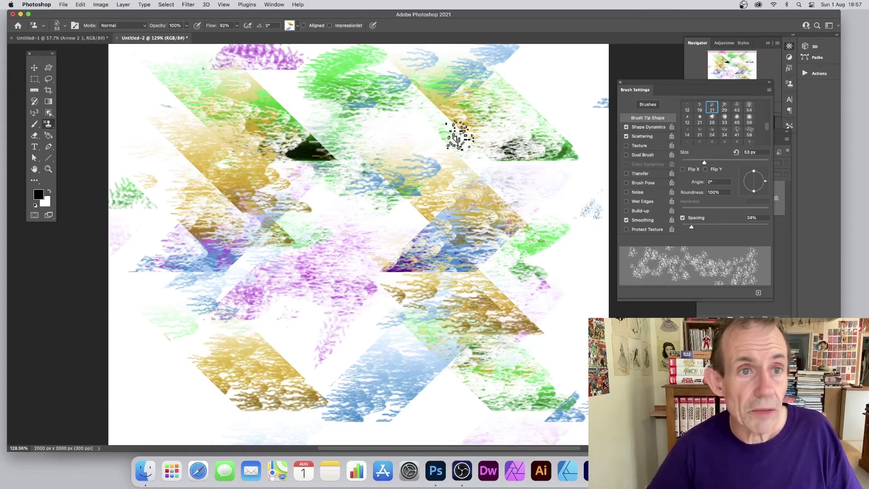
Step: Set the Pattern Stamp's opacity to 37% and its flow to 35%
{"action": "left_click", "coordinate": [236, 27]}
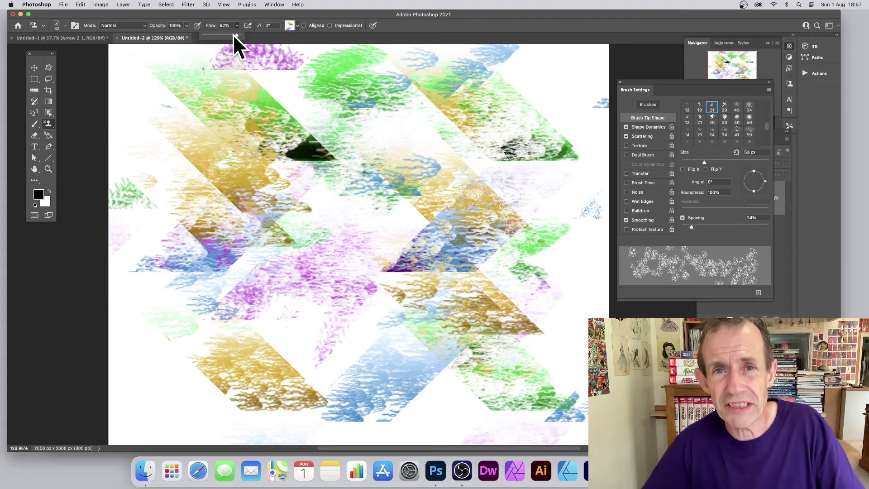
{"action": "left_click", "coordinate": [185, 25]}
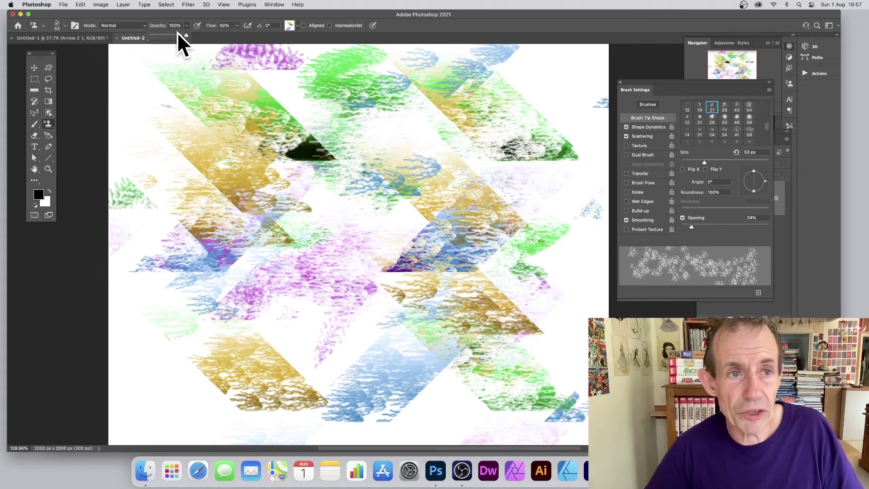
{"action": "left_click", "coordinate": [236, 26]}
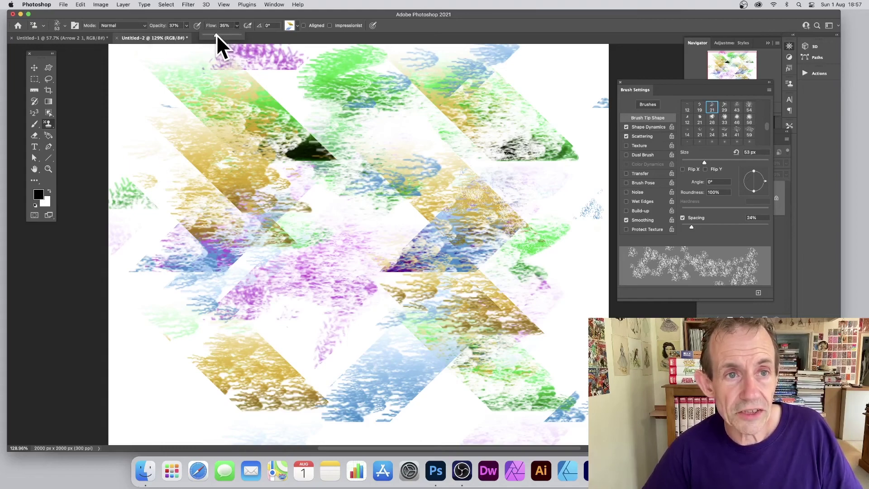
{"action": "left_click", "coordinate": [323, 111]}
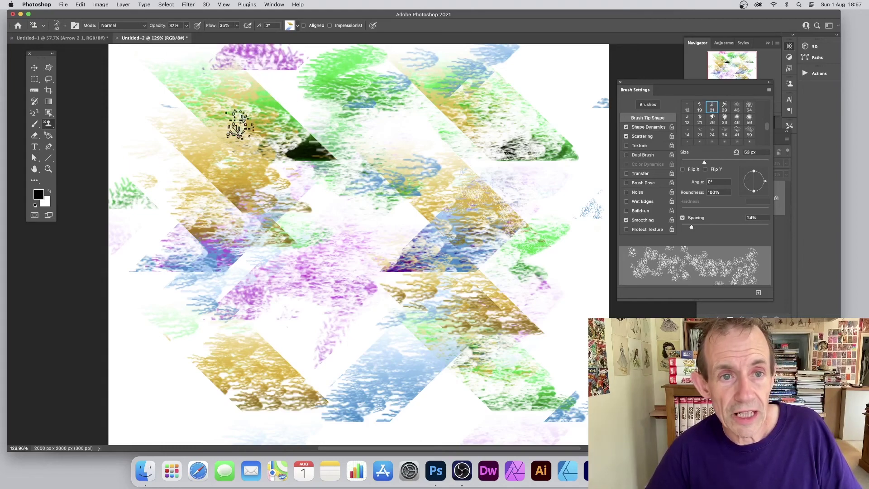